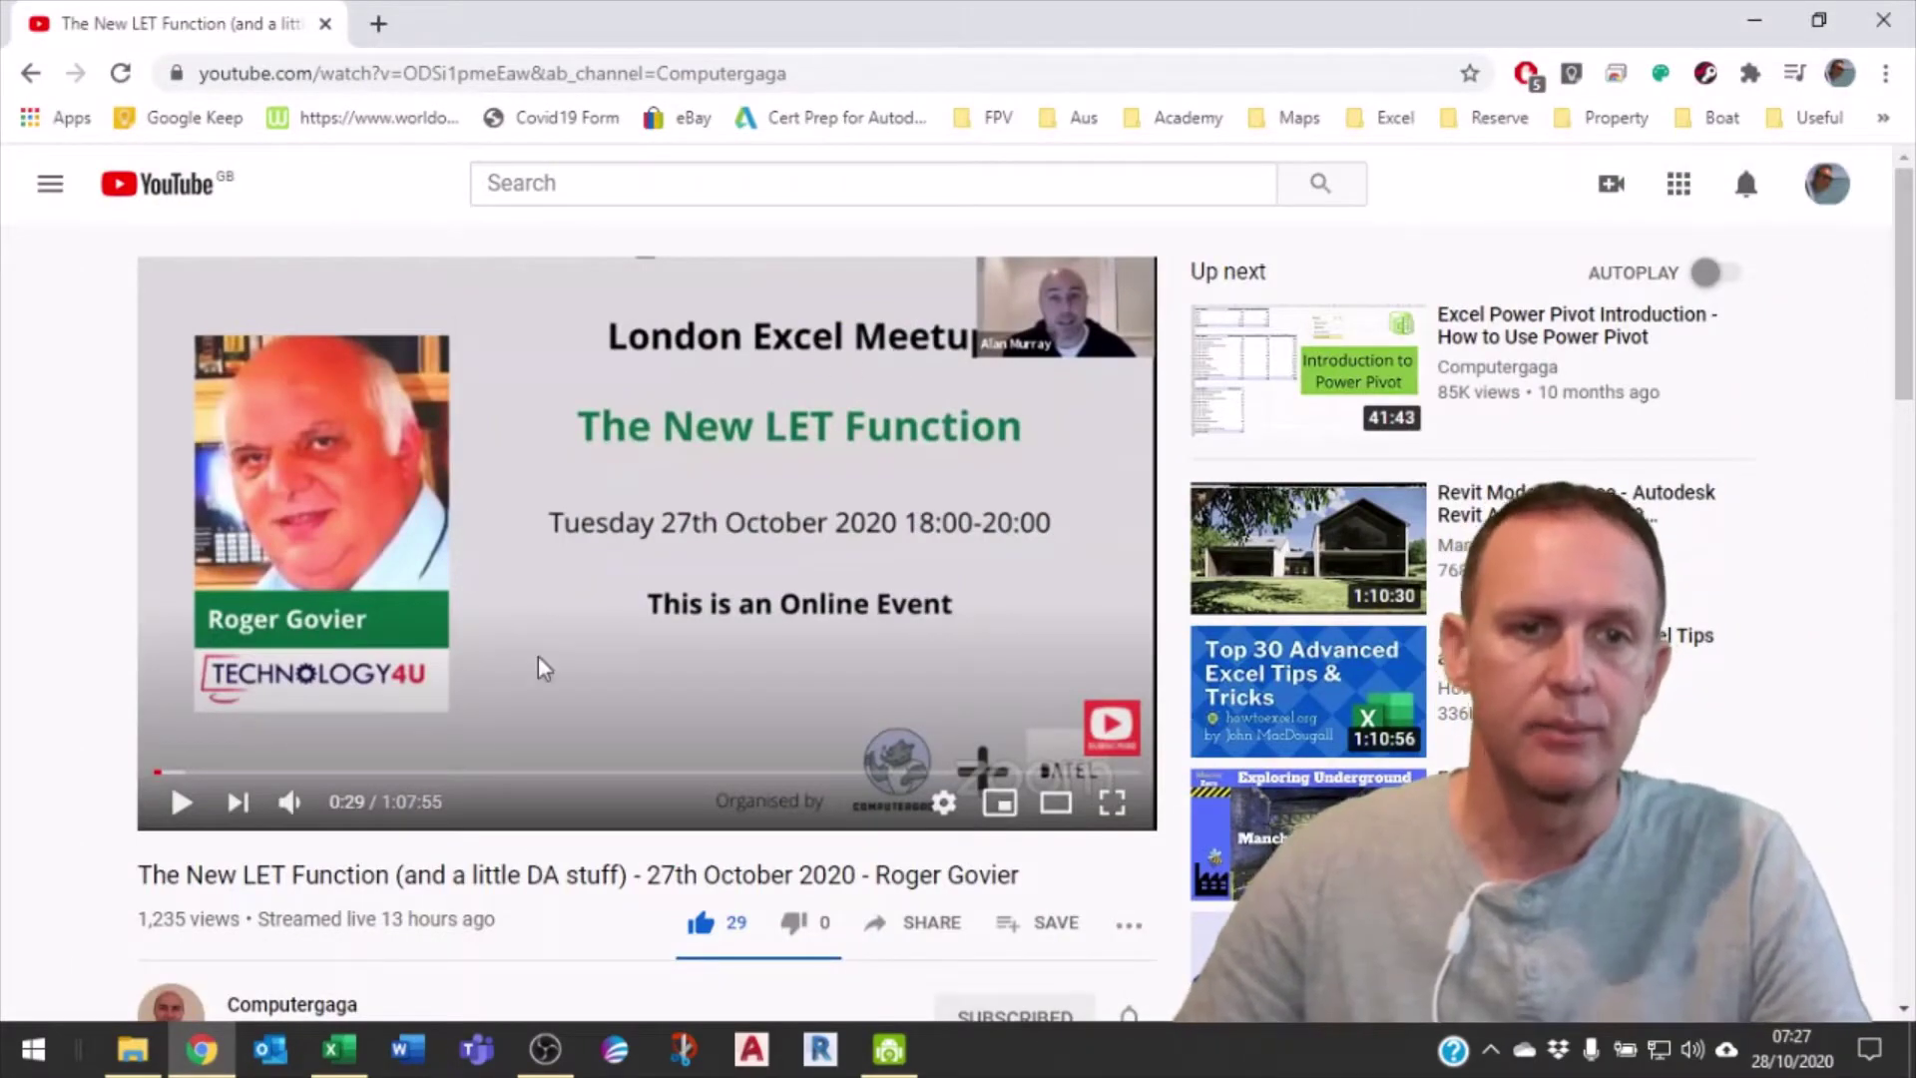
- Read the video's comments down to the question on grouping sales data, and switch to the Book1 workbook in Excel
scroll(556, 712, down, 12)
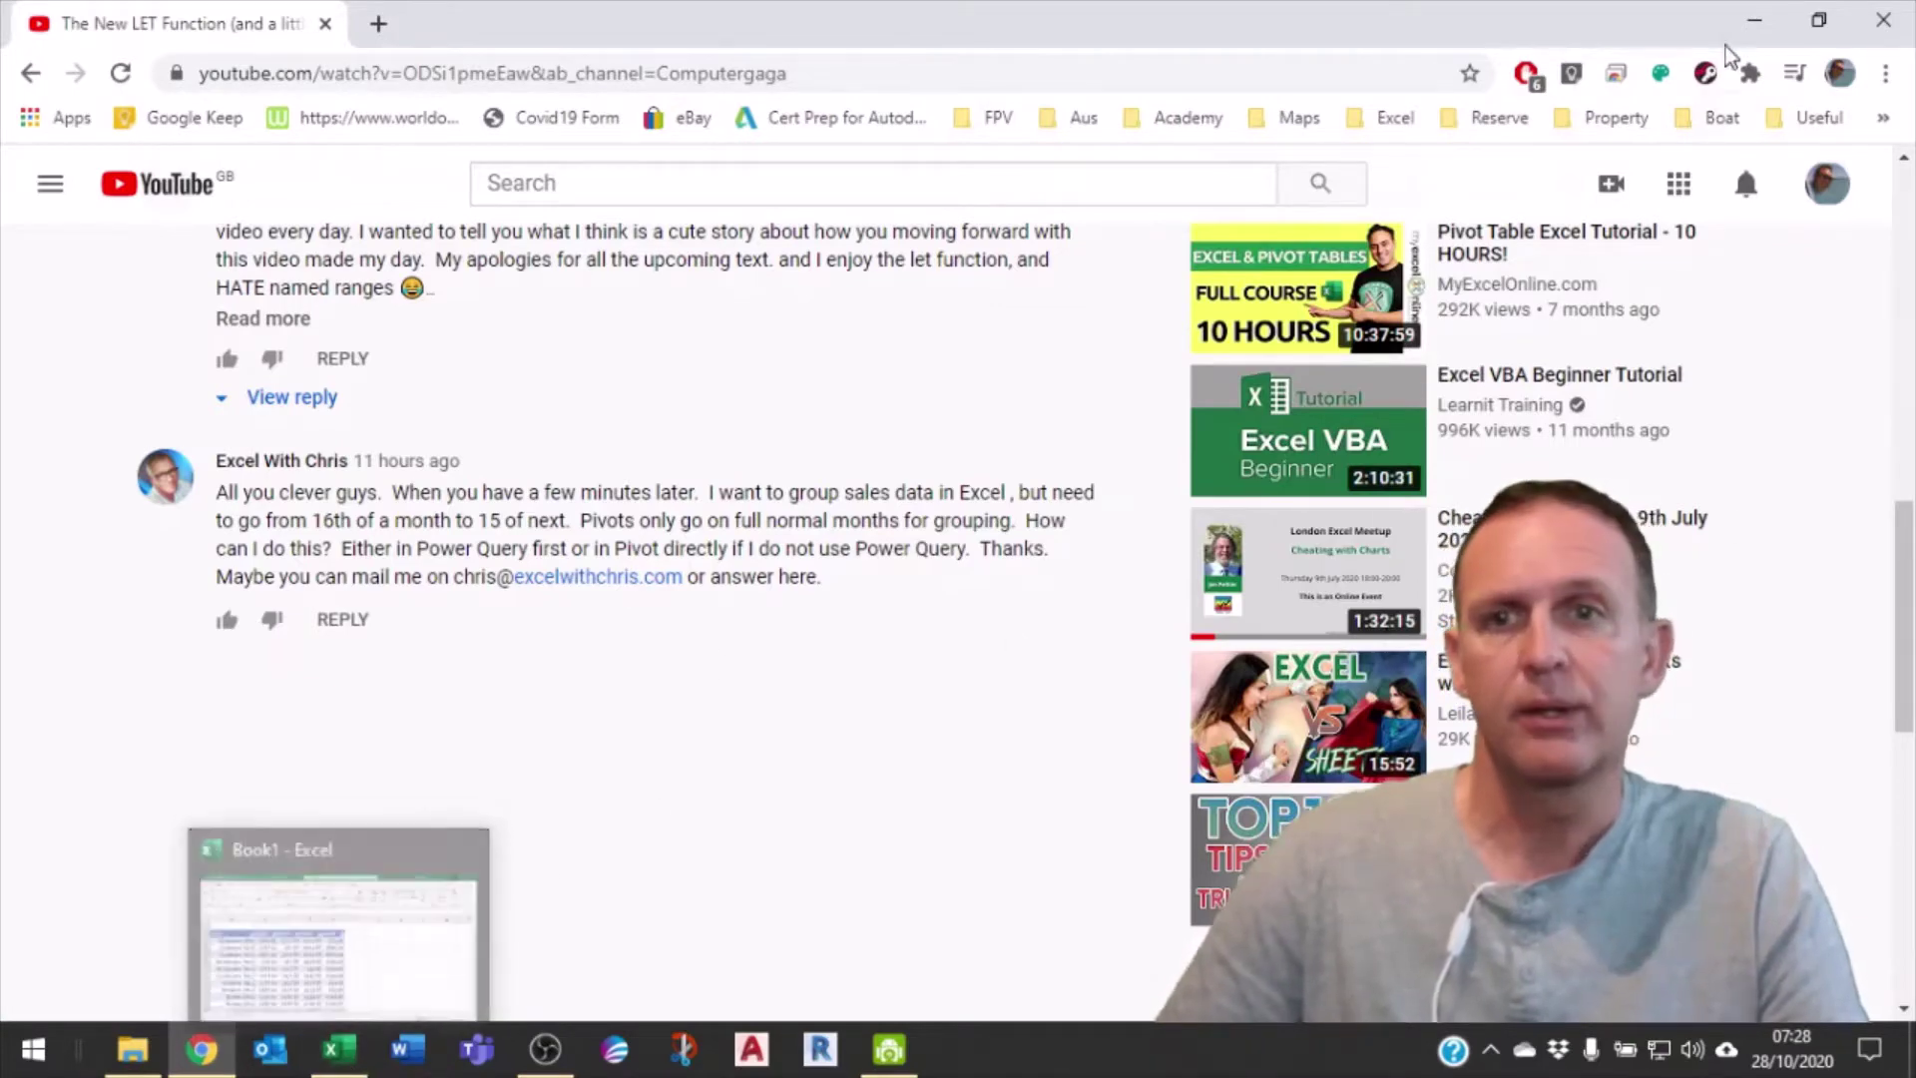
click(1753, 20)
click(339, 1048)
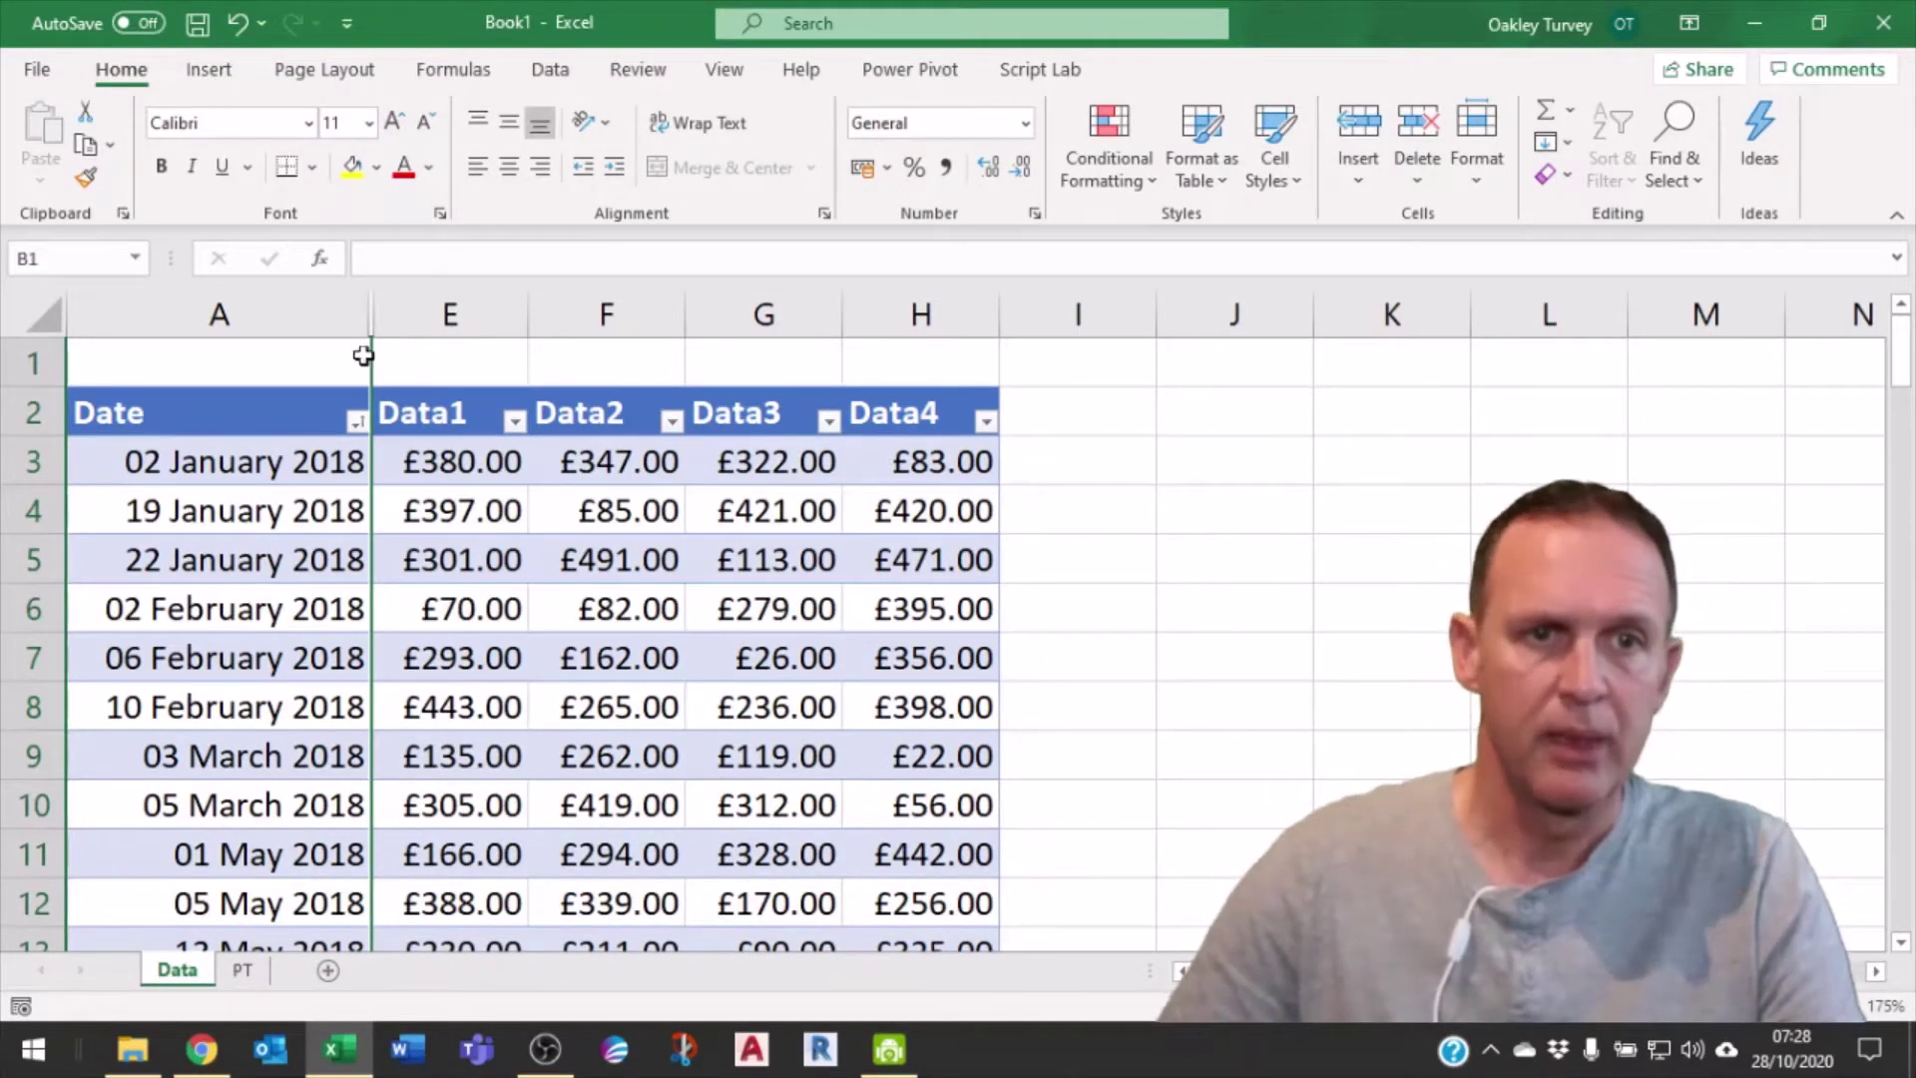
- Unhide the hidden columns between Date and Data1 on the Data sheet
drag(366, 315, 427, 305)
right_click(427, 317)
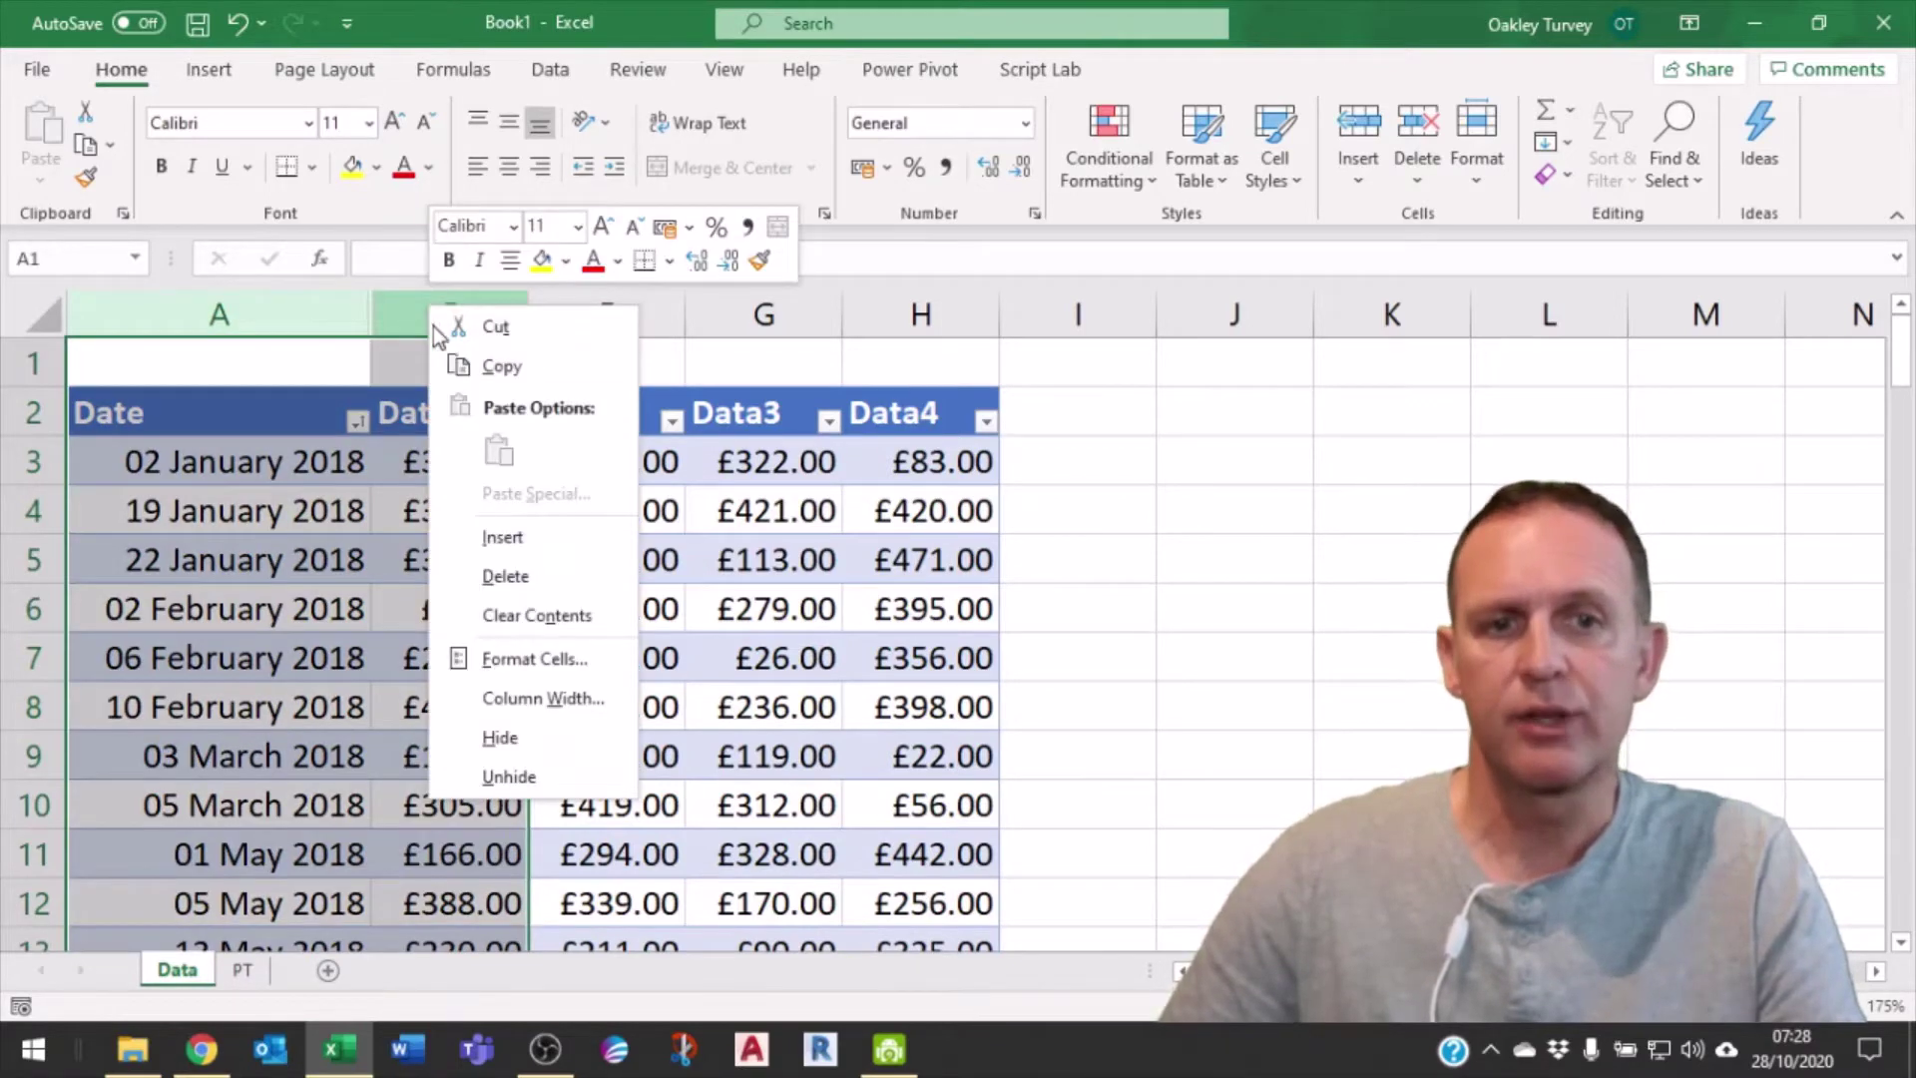
click(511, 777)
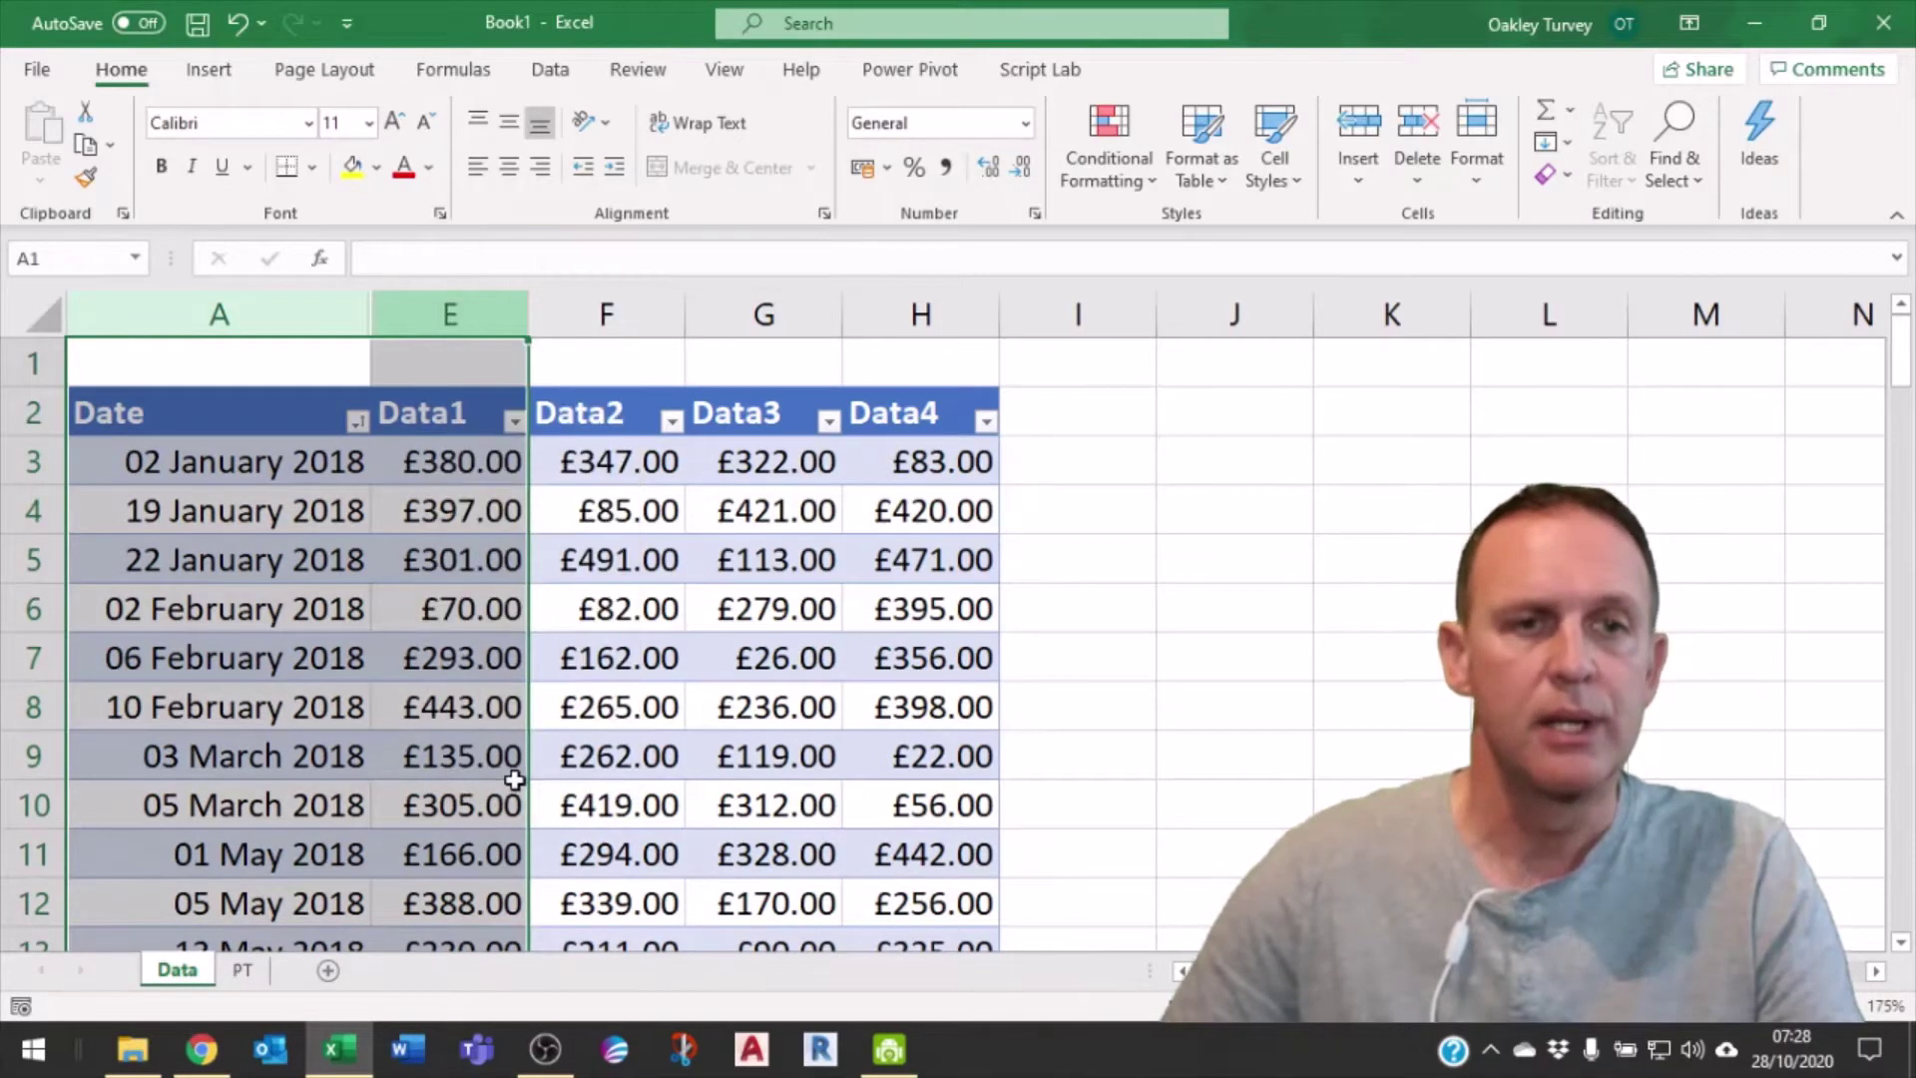
- Review the formulas in the first data row of the Month Offset, AP and Year columns
click(463, 471)
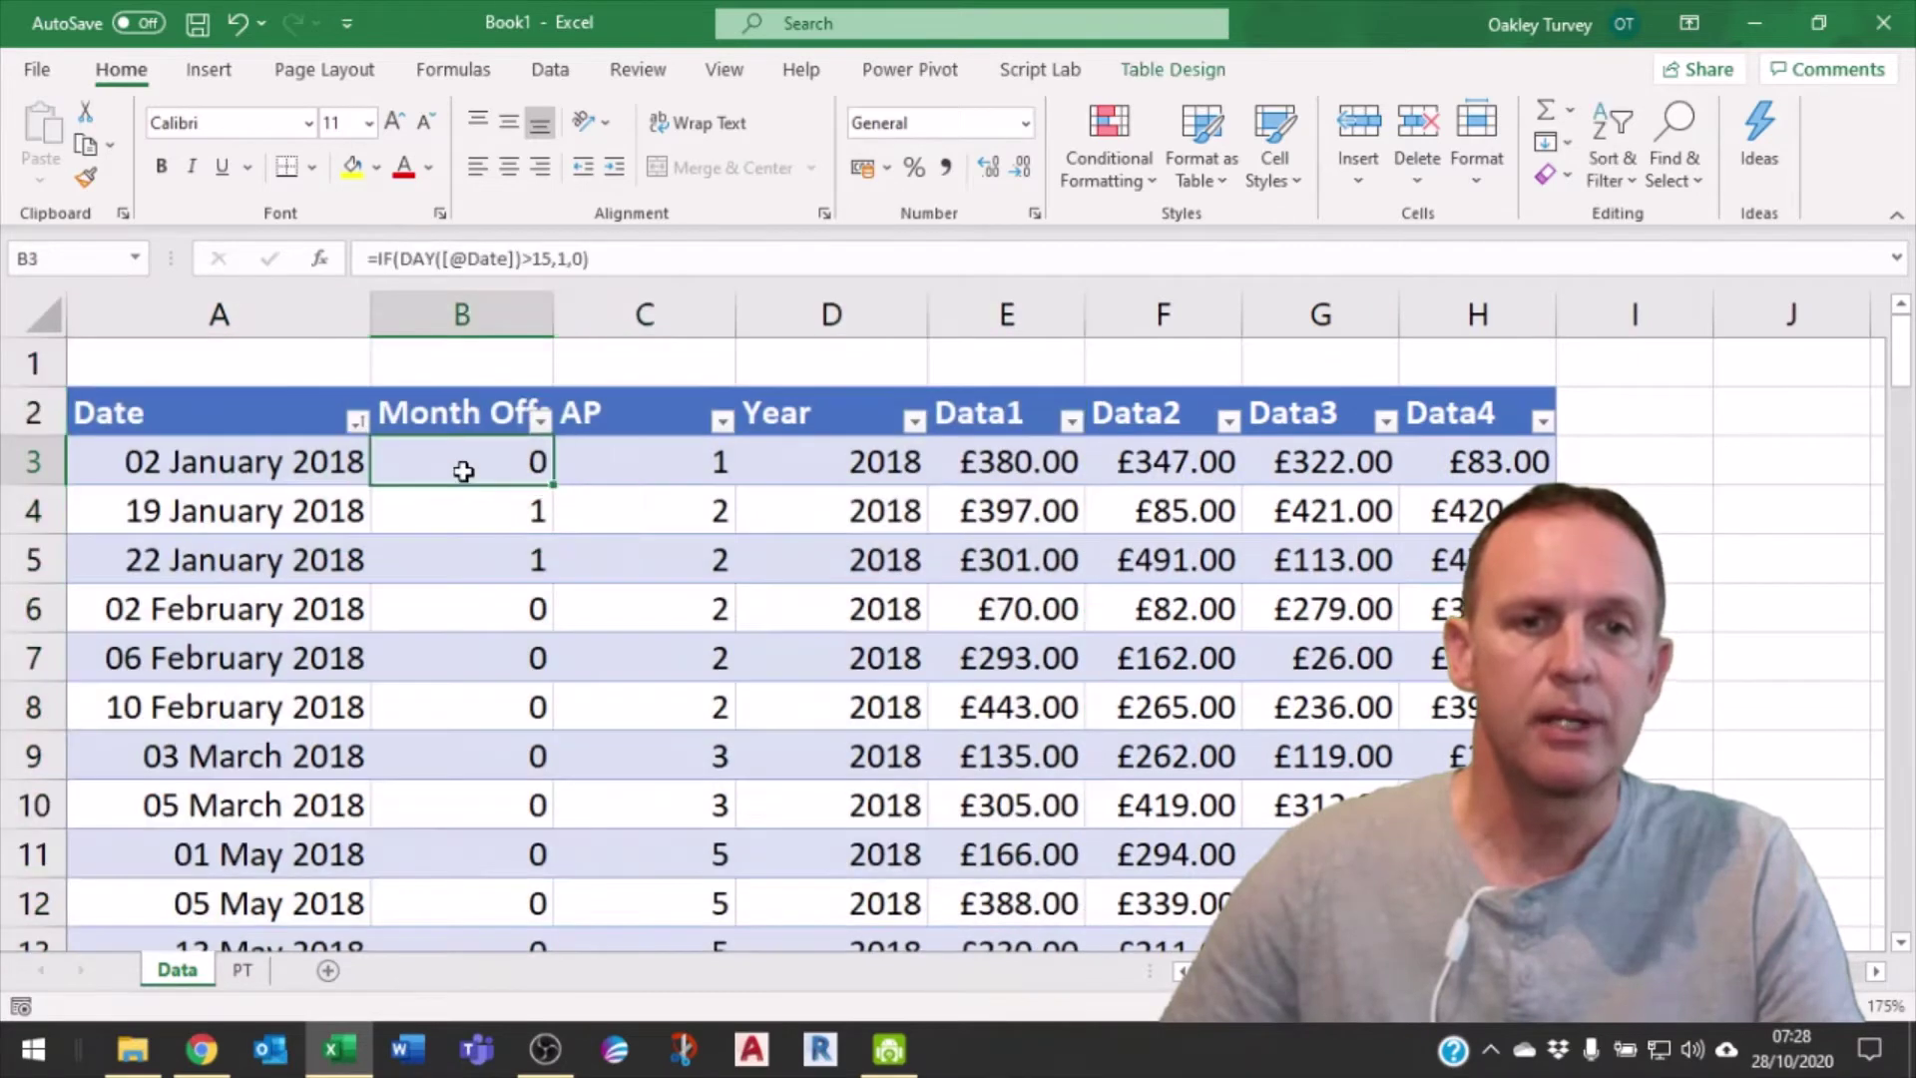
double_click(483, 466)
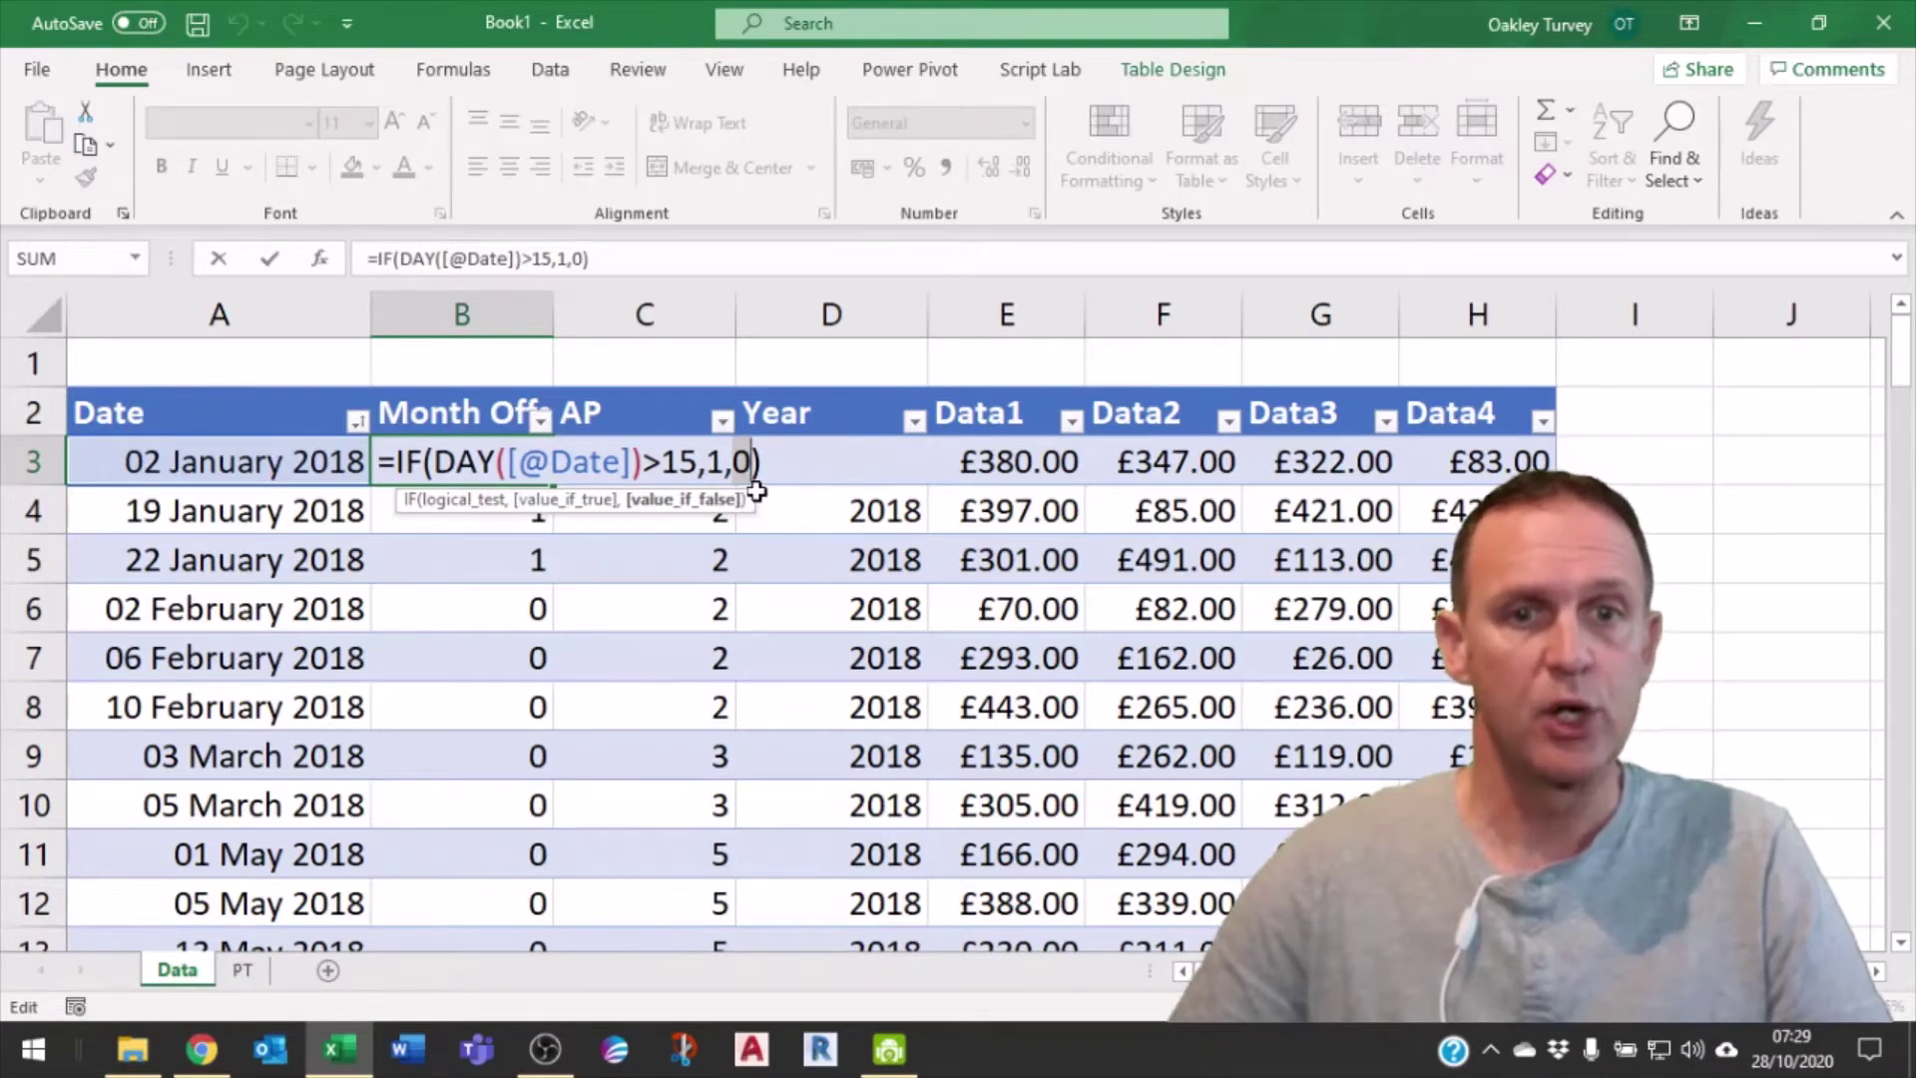
key(ctrl+Return)
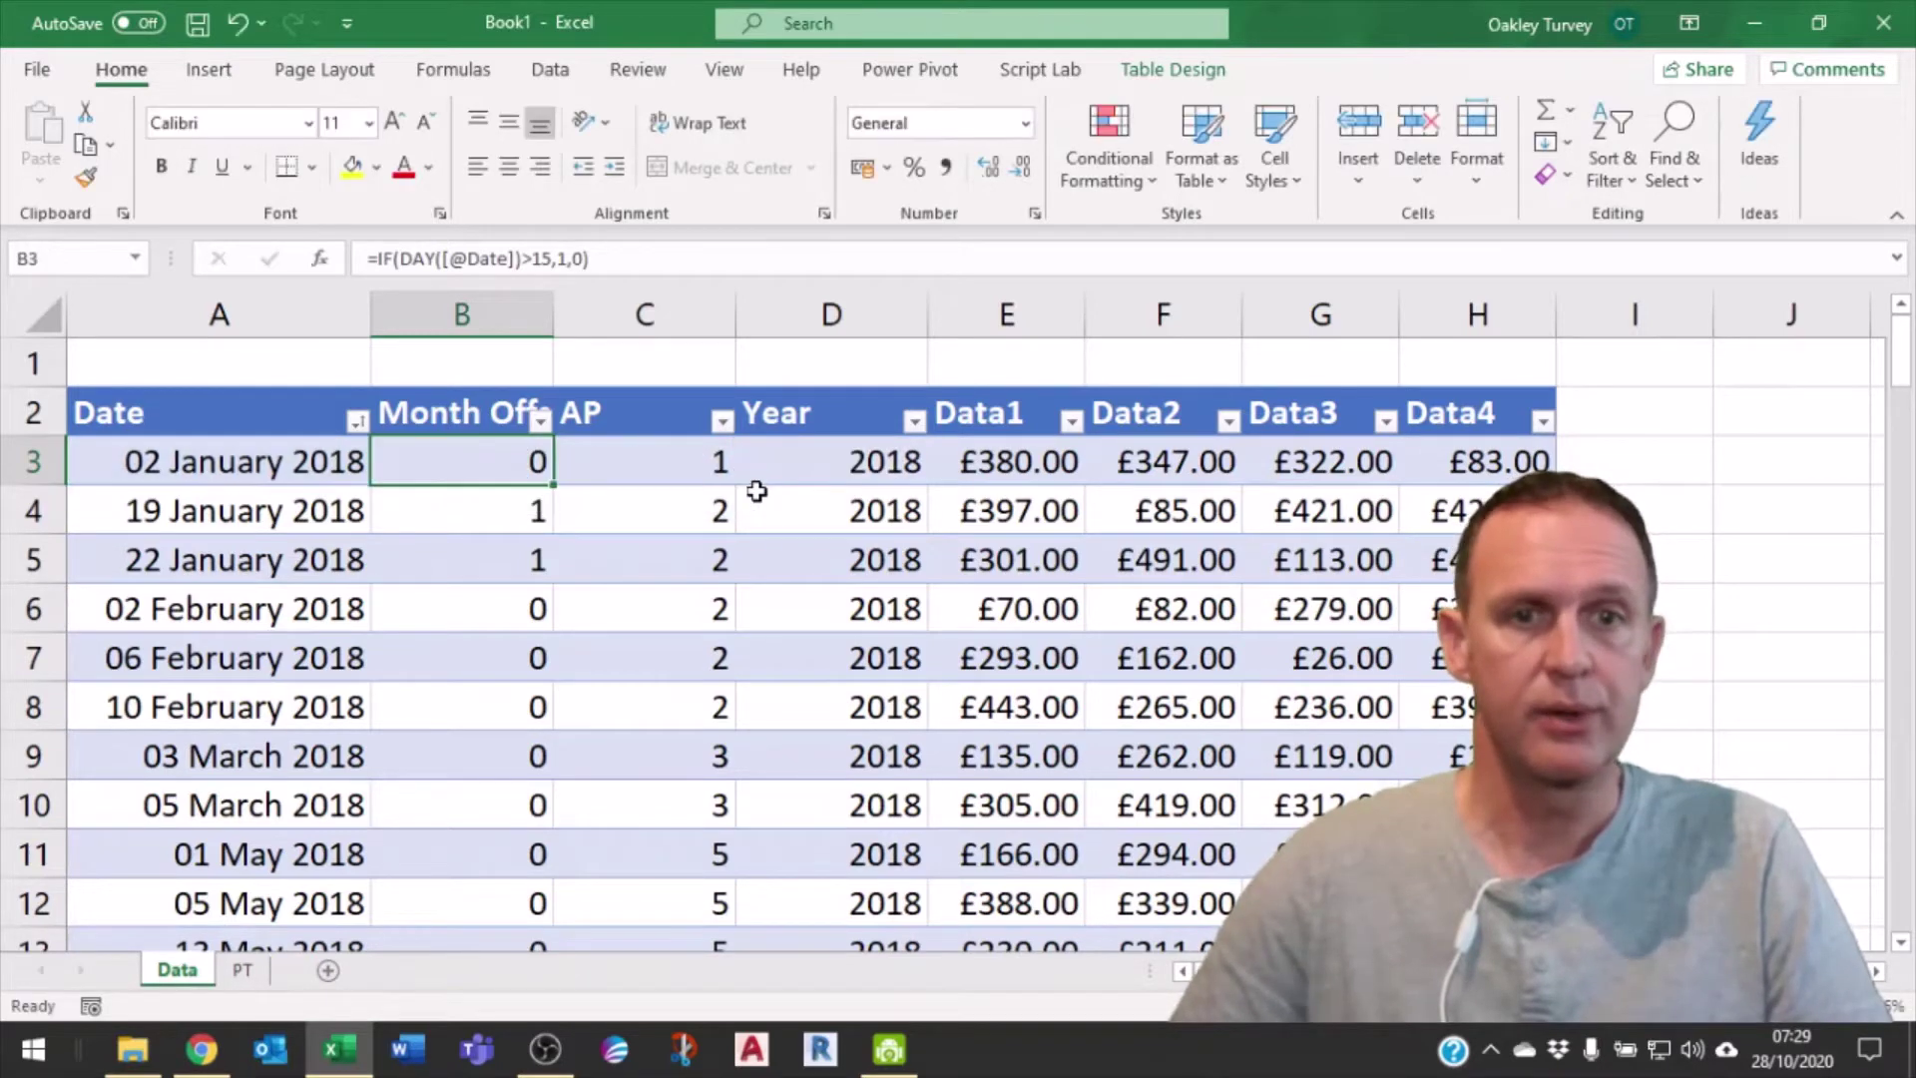
click(657, 459)
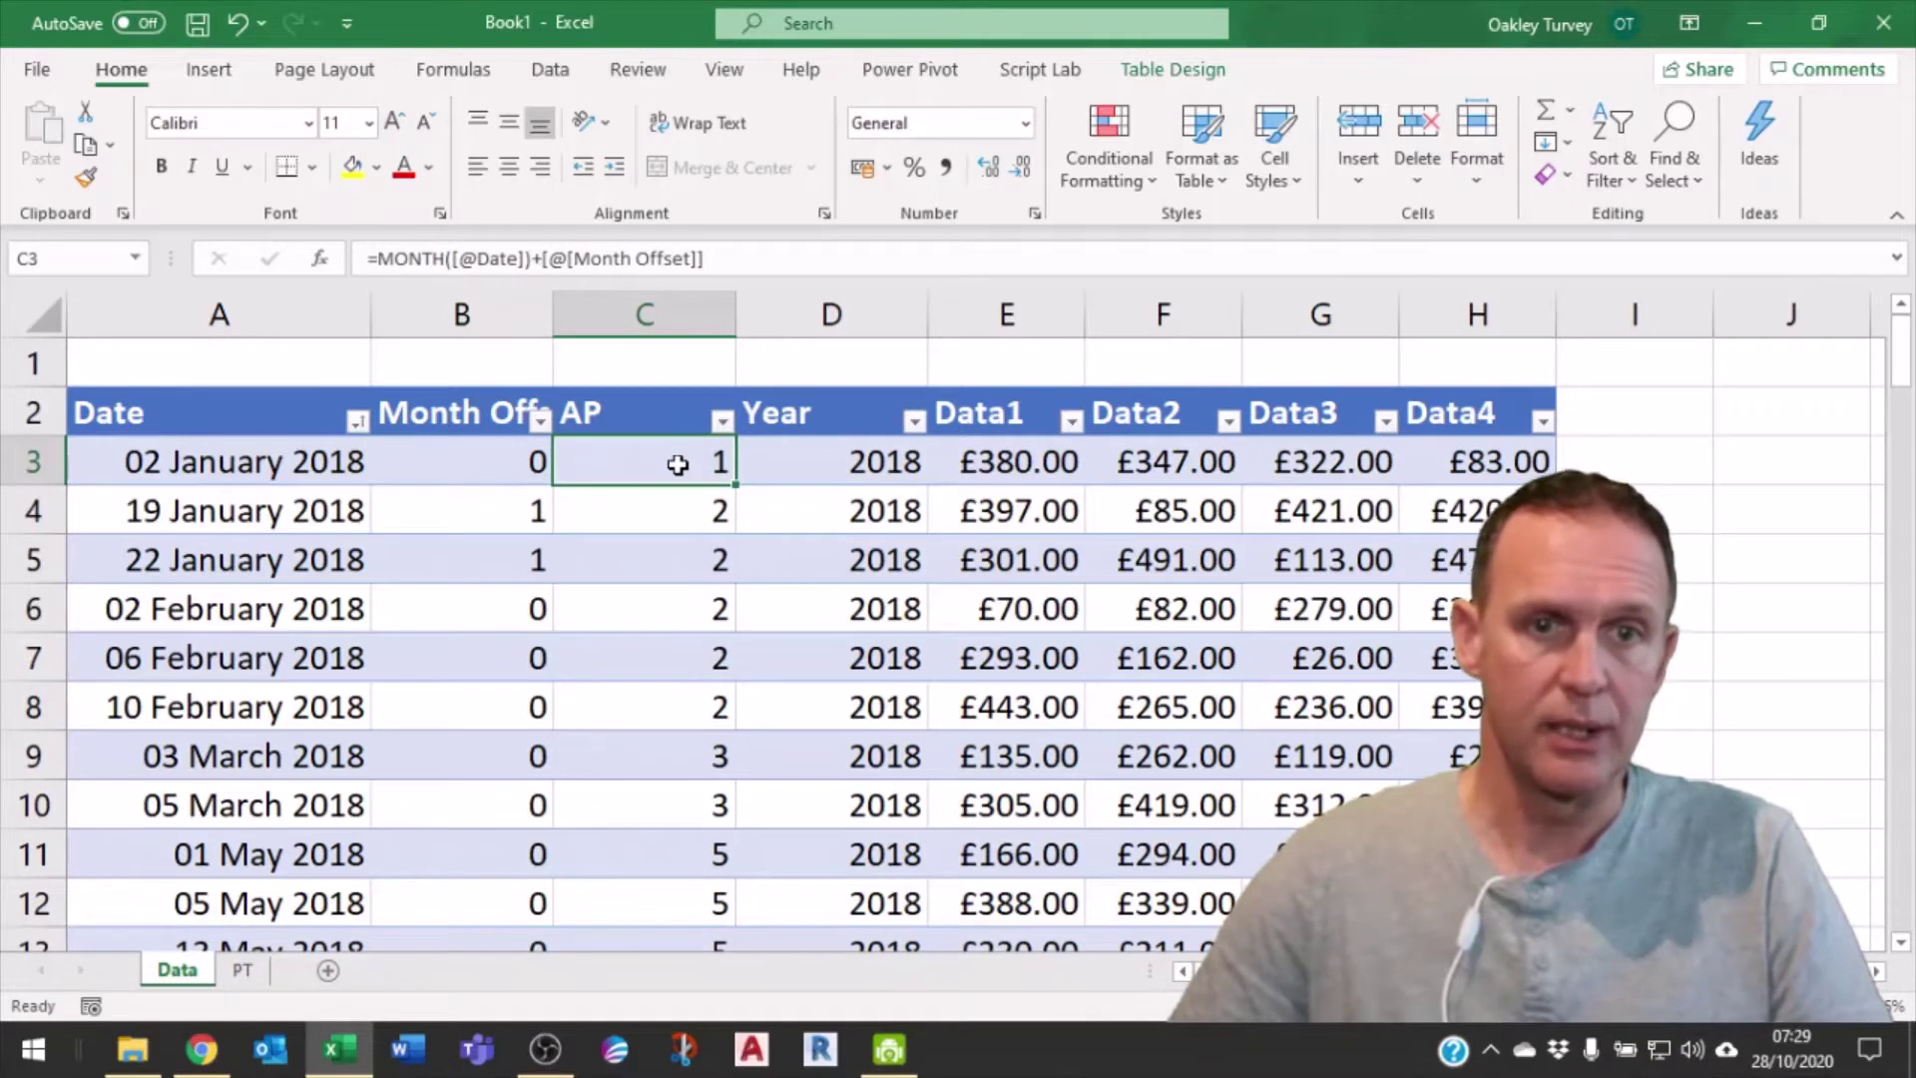
double_click(678, 464)
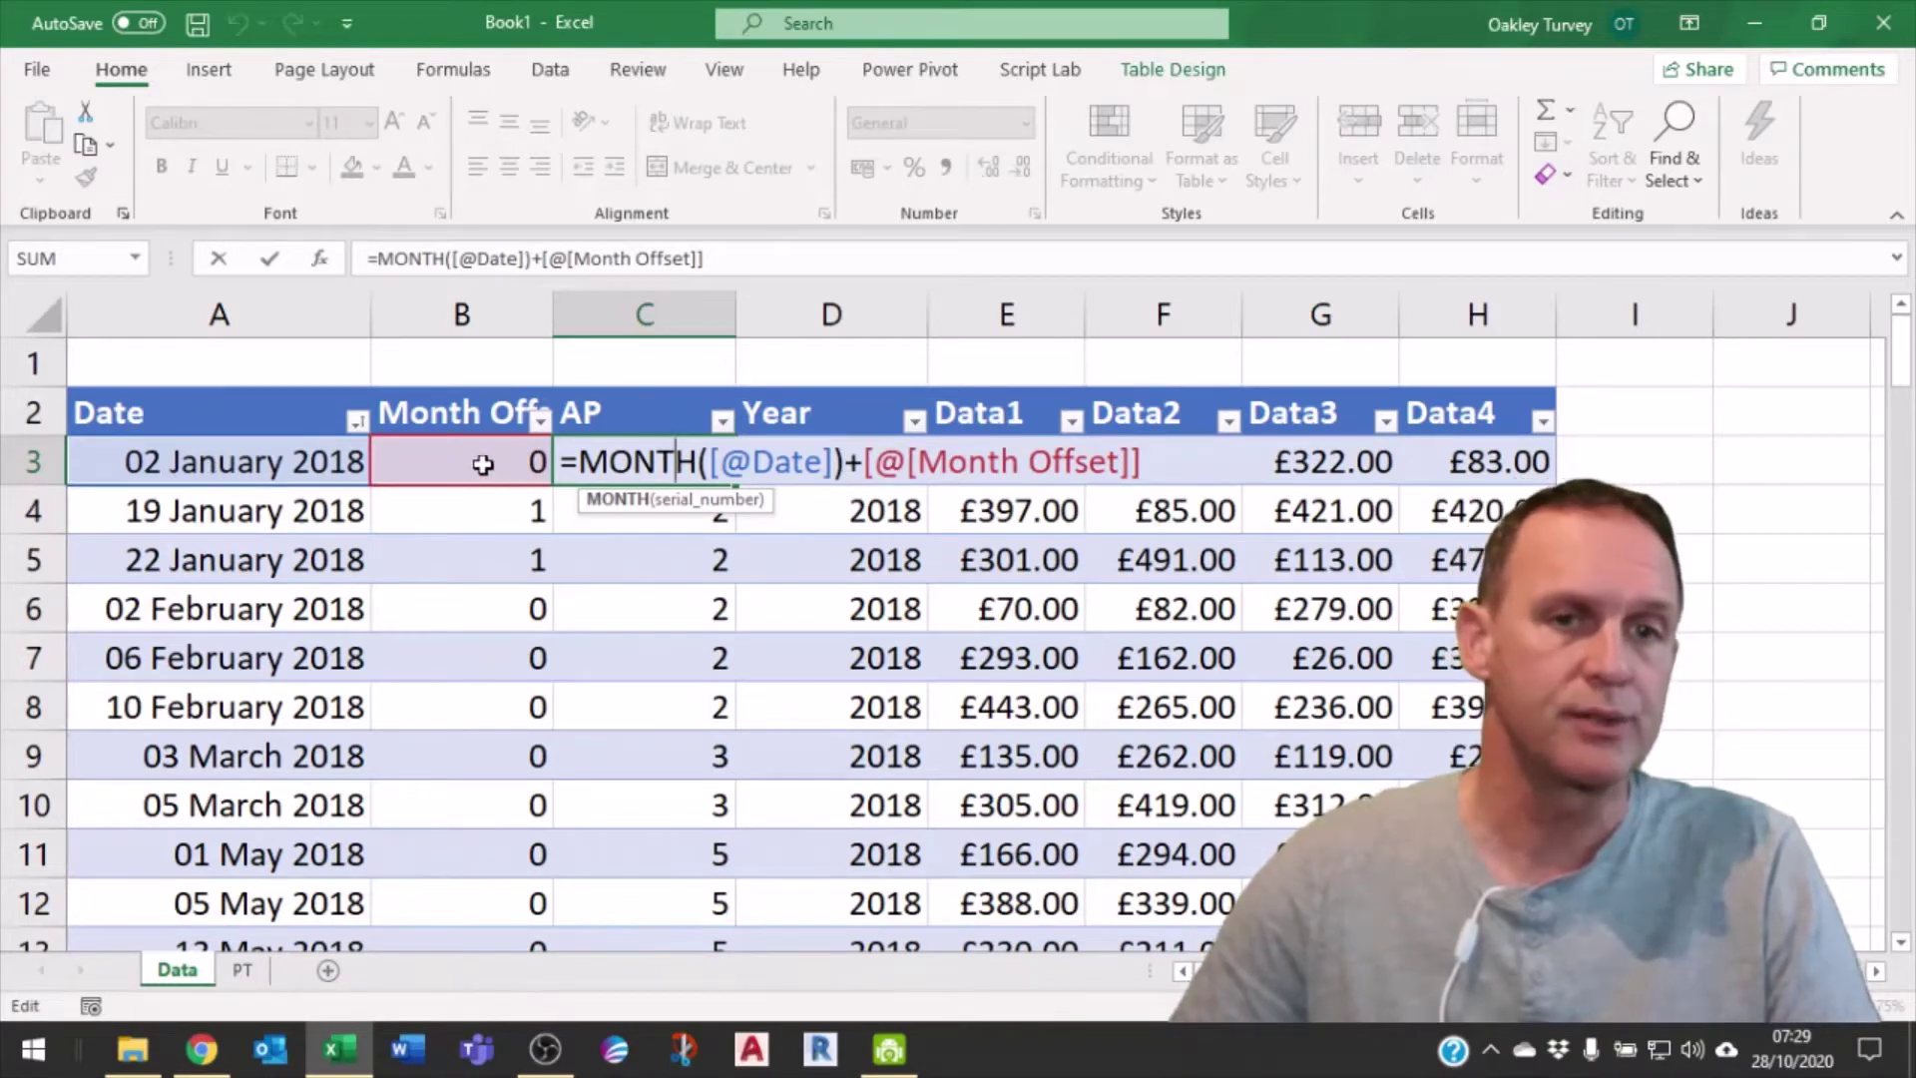
key(Escape)
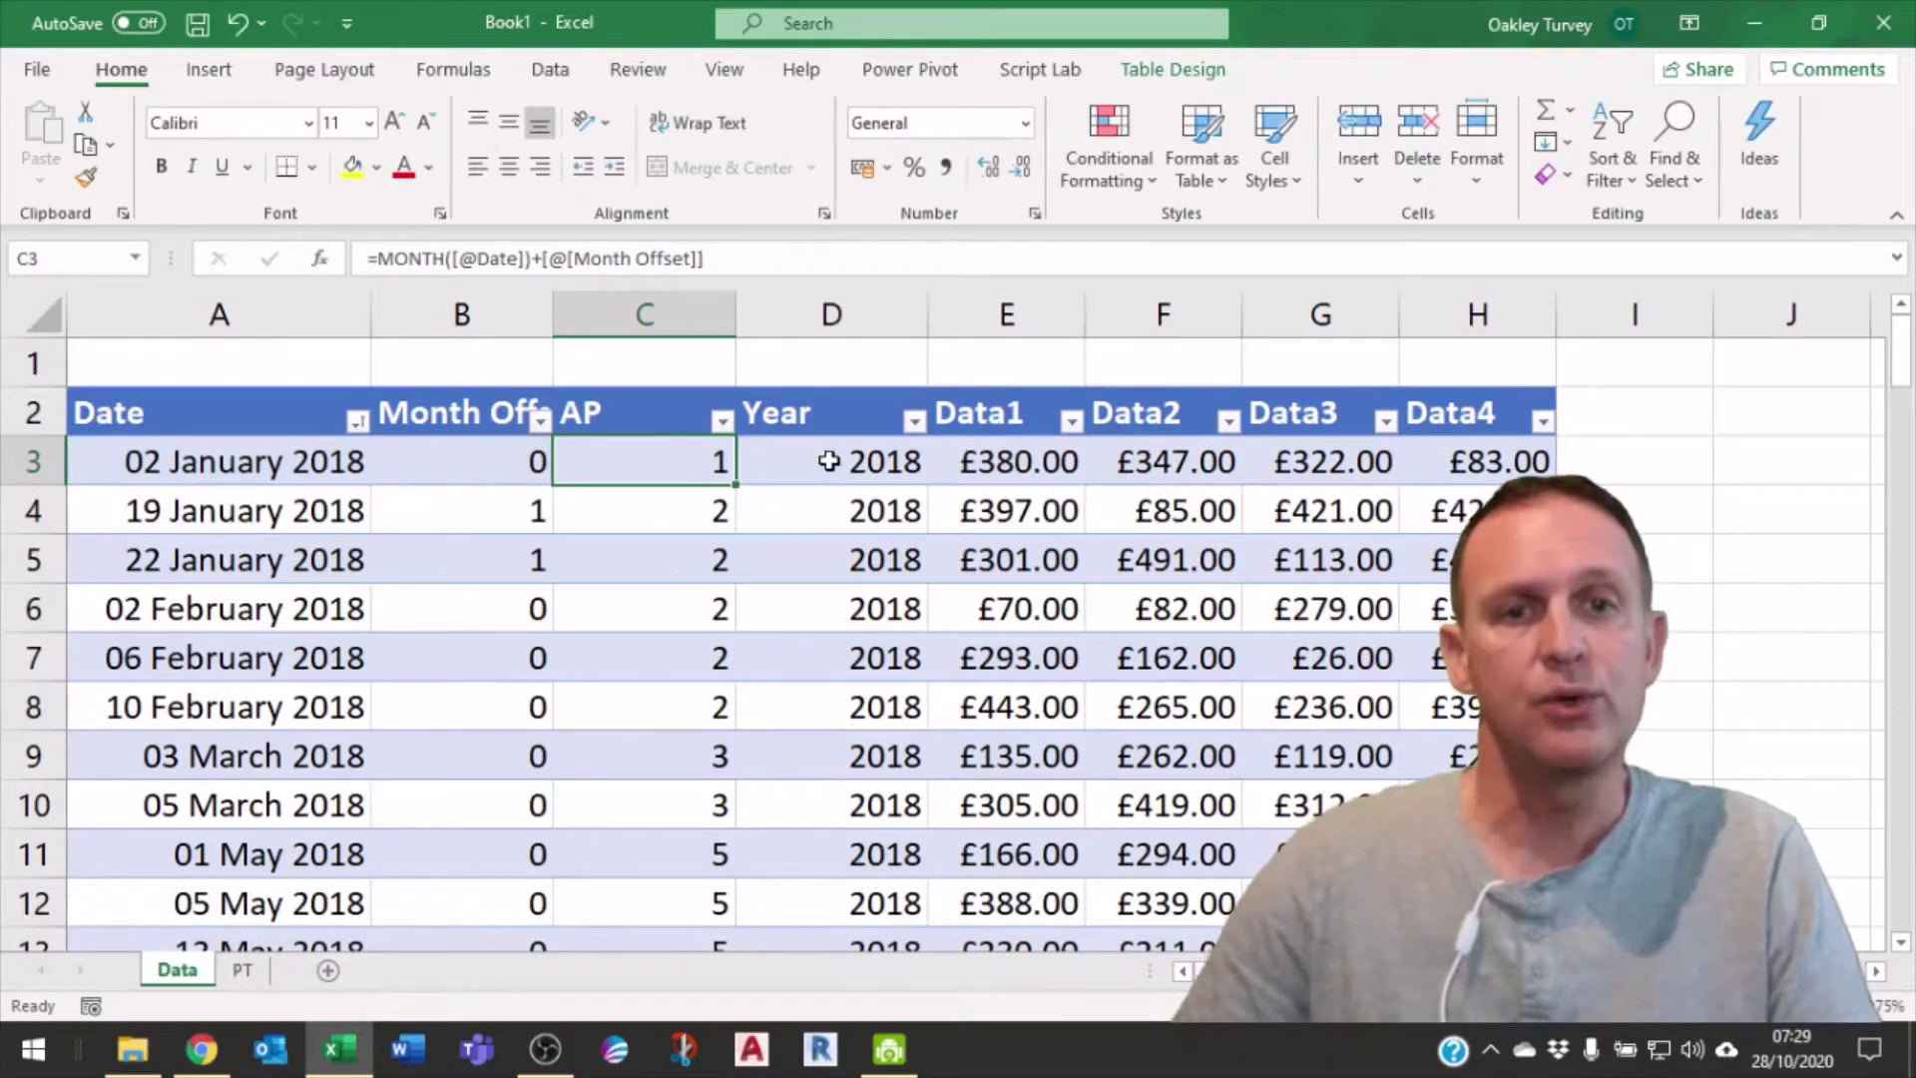
click(832, 460)
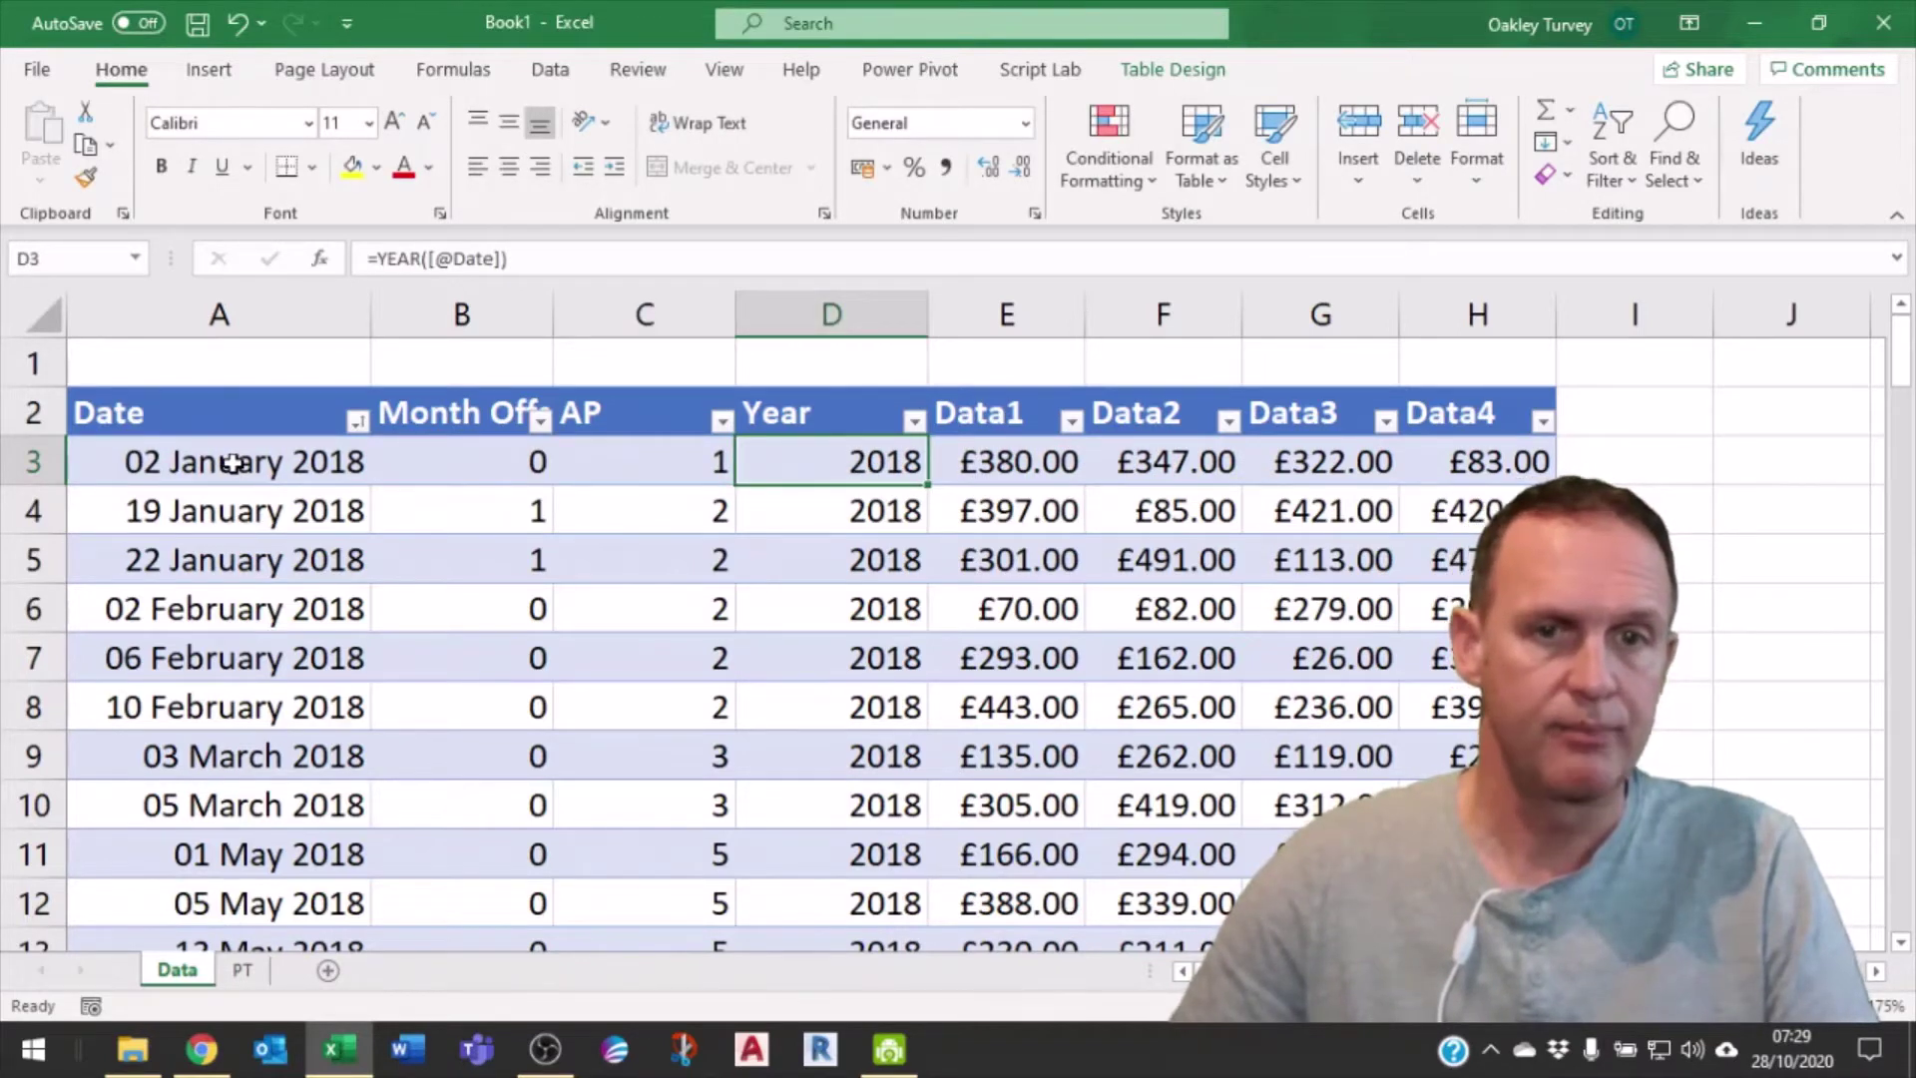
- On the PT sheet, take AP and Year out of the PivotTable and add the Date field instead
click(245, 972)
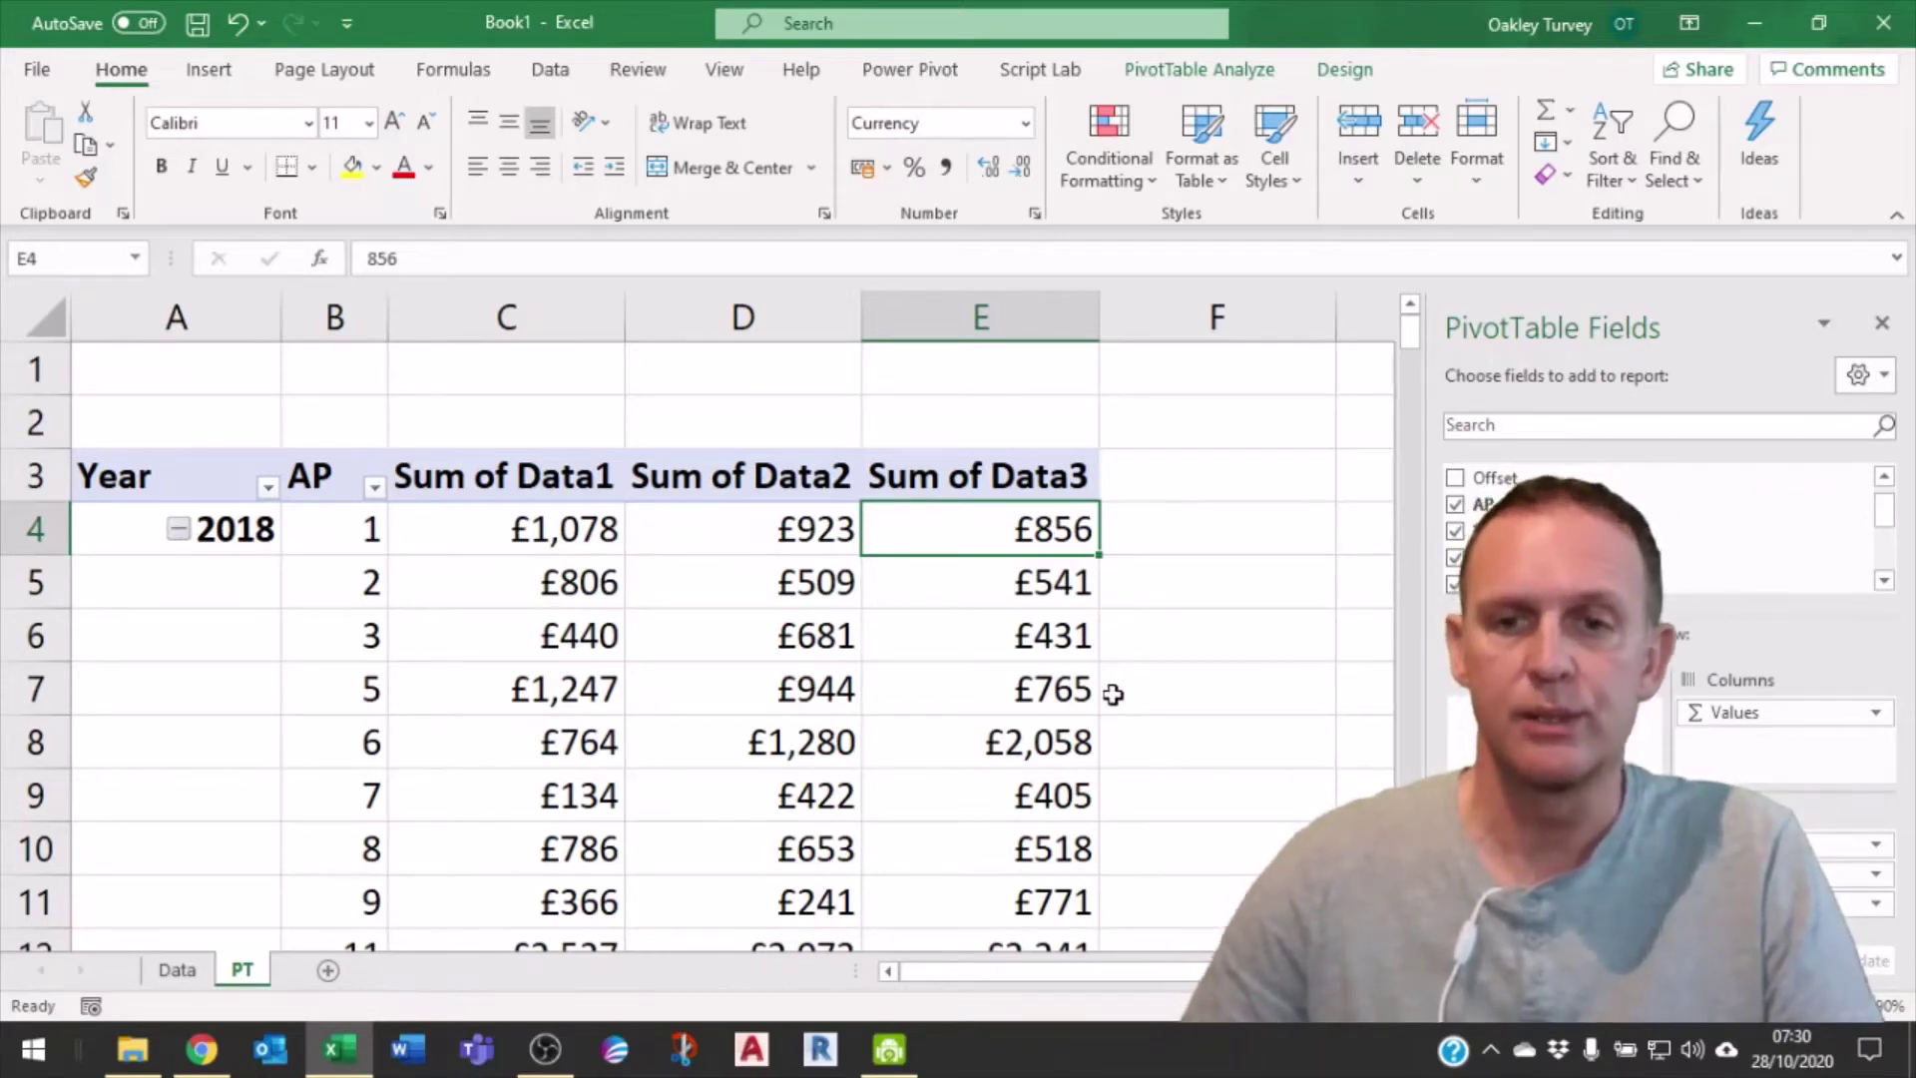
click(1455, 504)
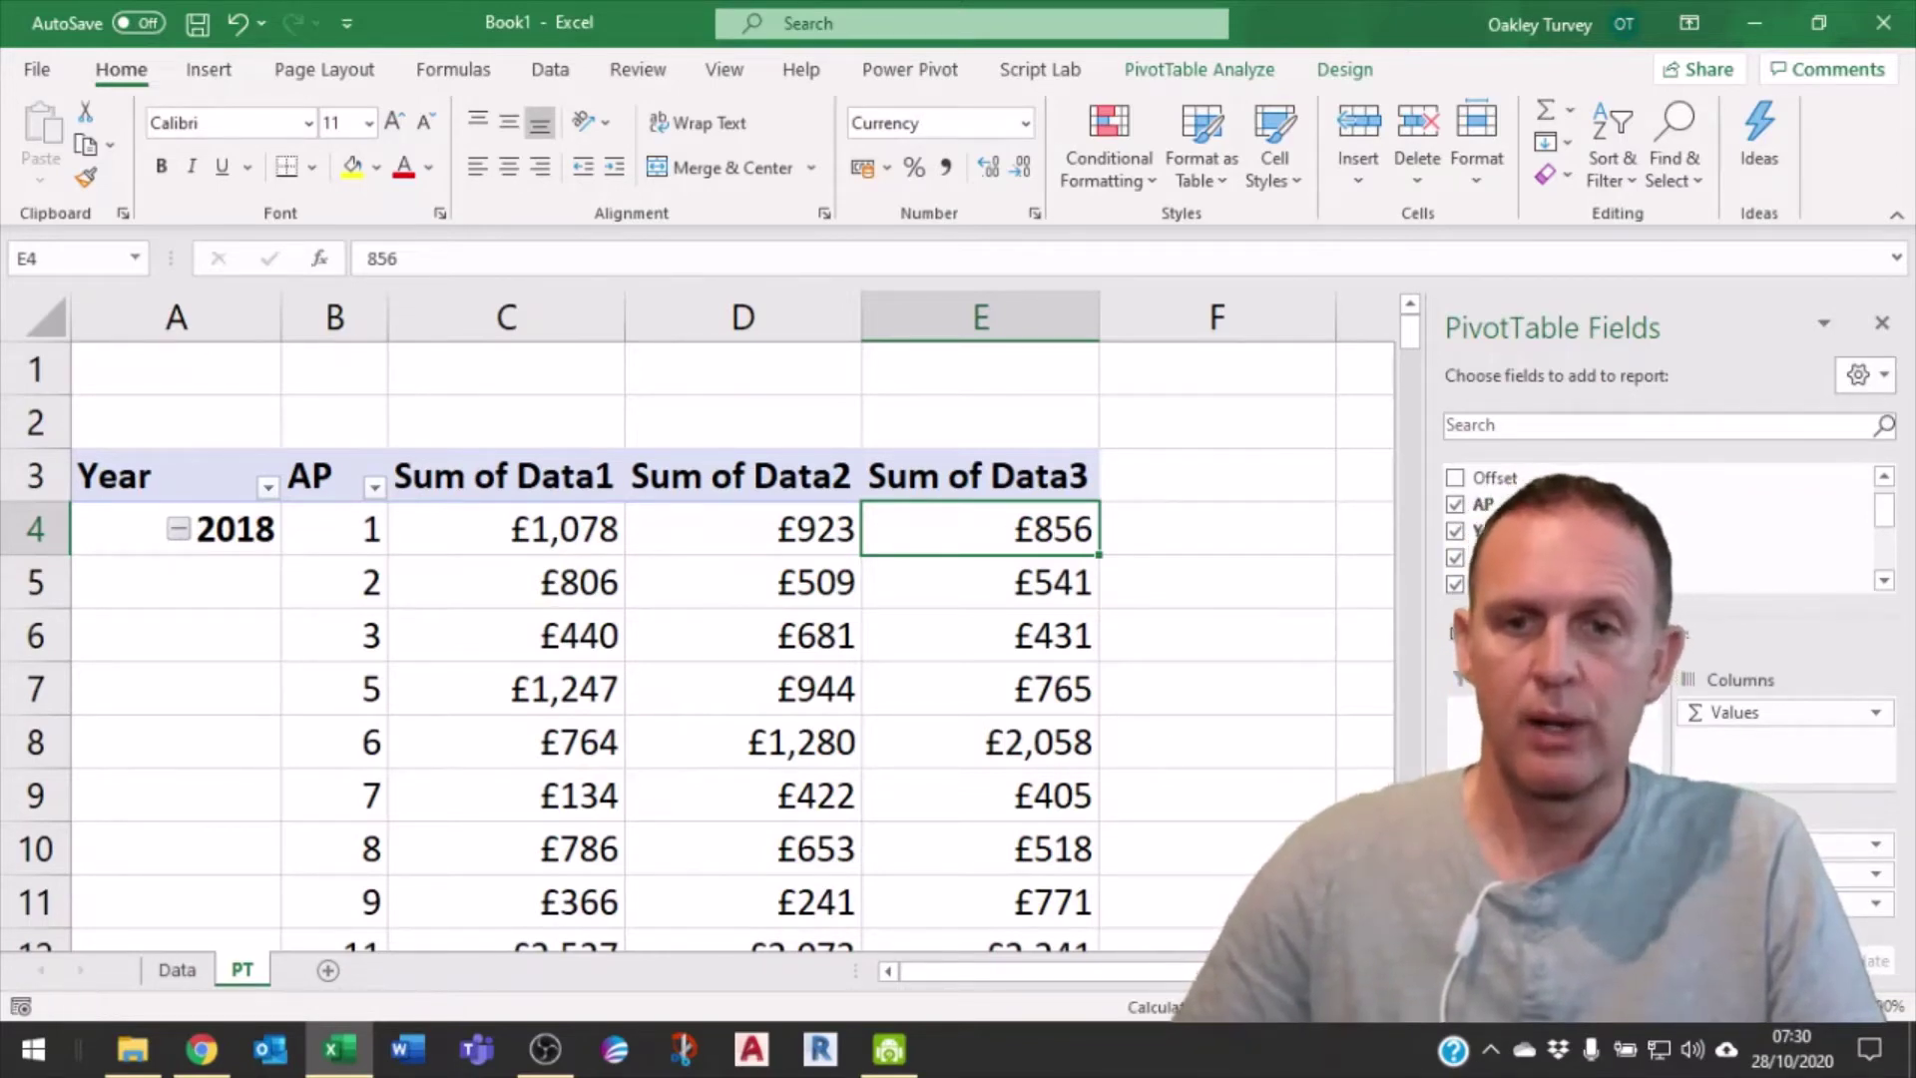
click(1455, 530)
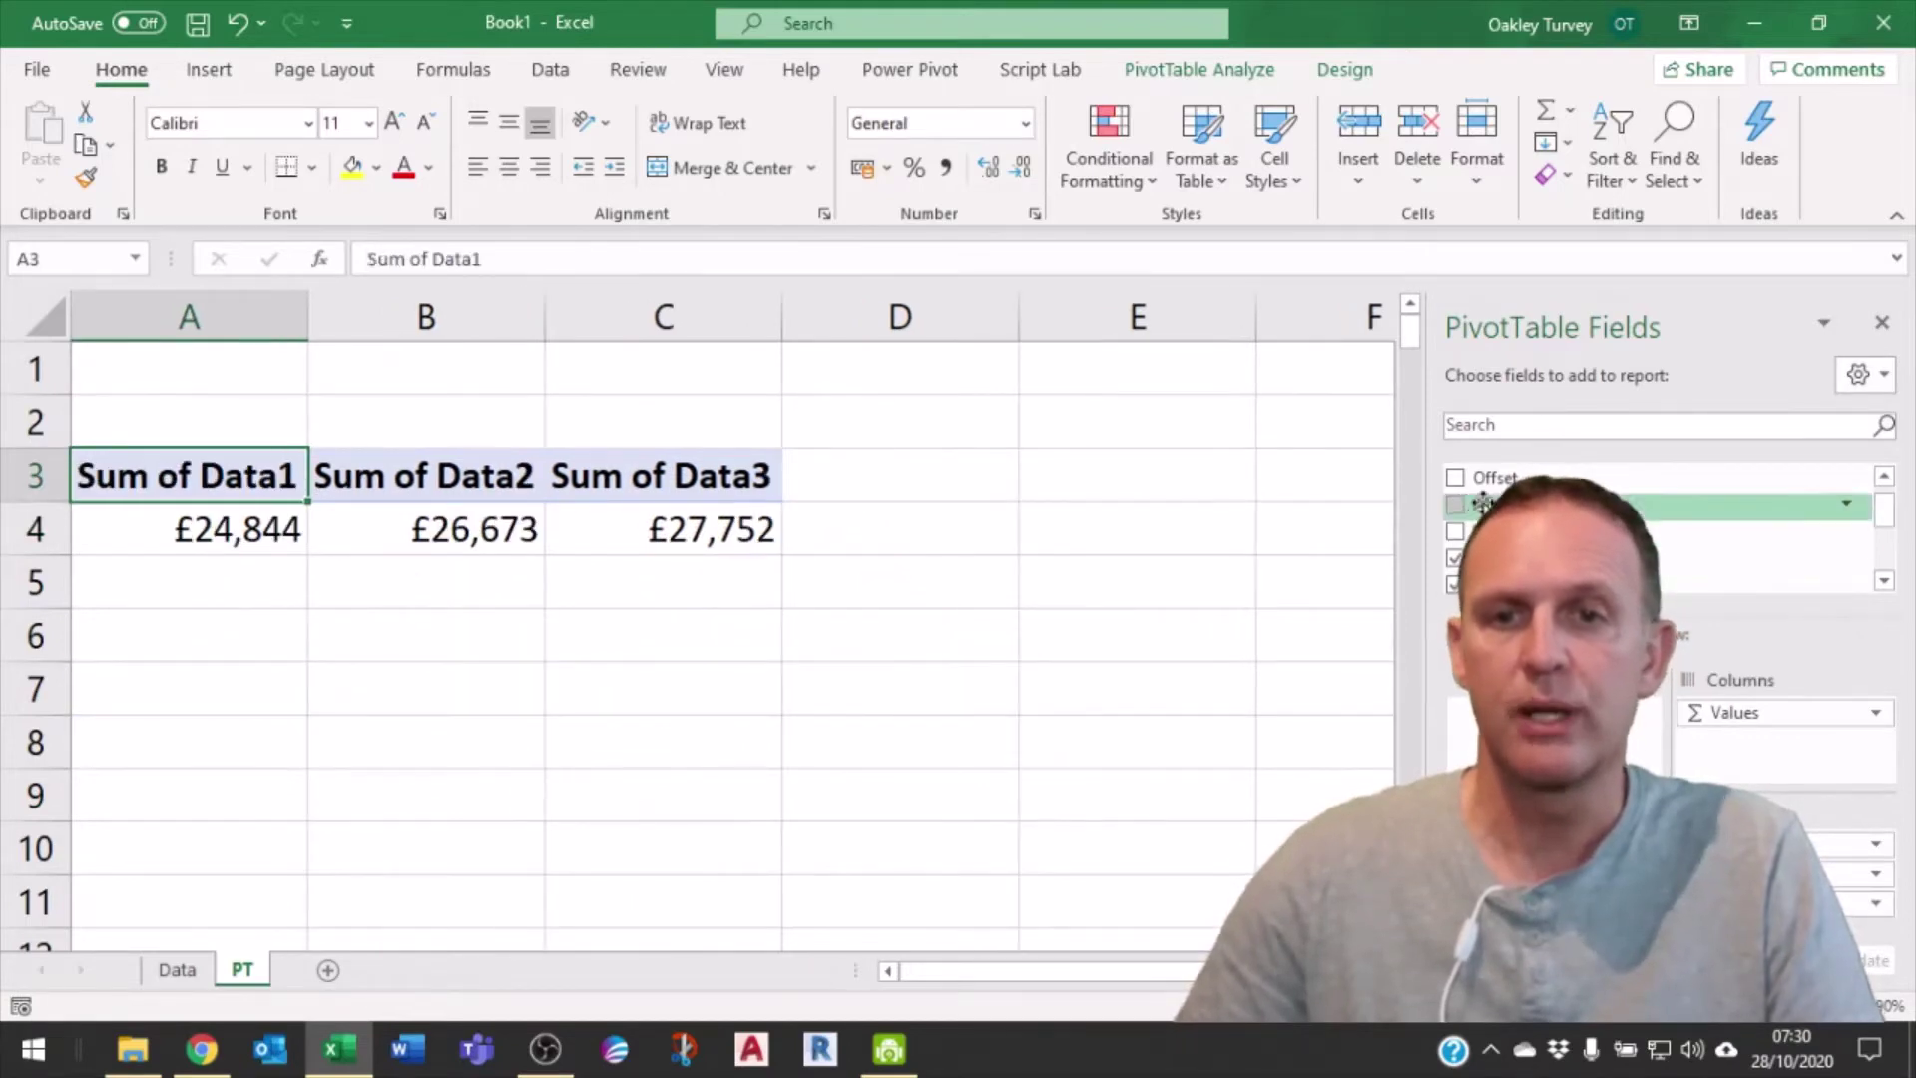
scroll(1487, 530, up, 1)
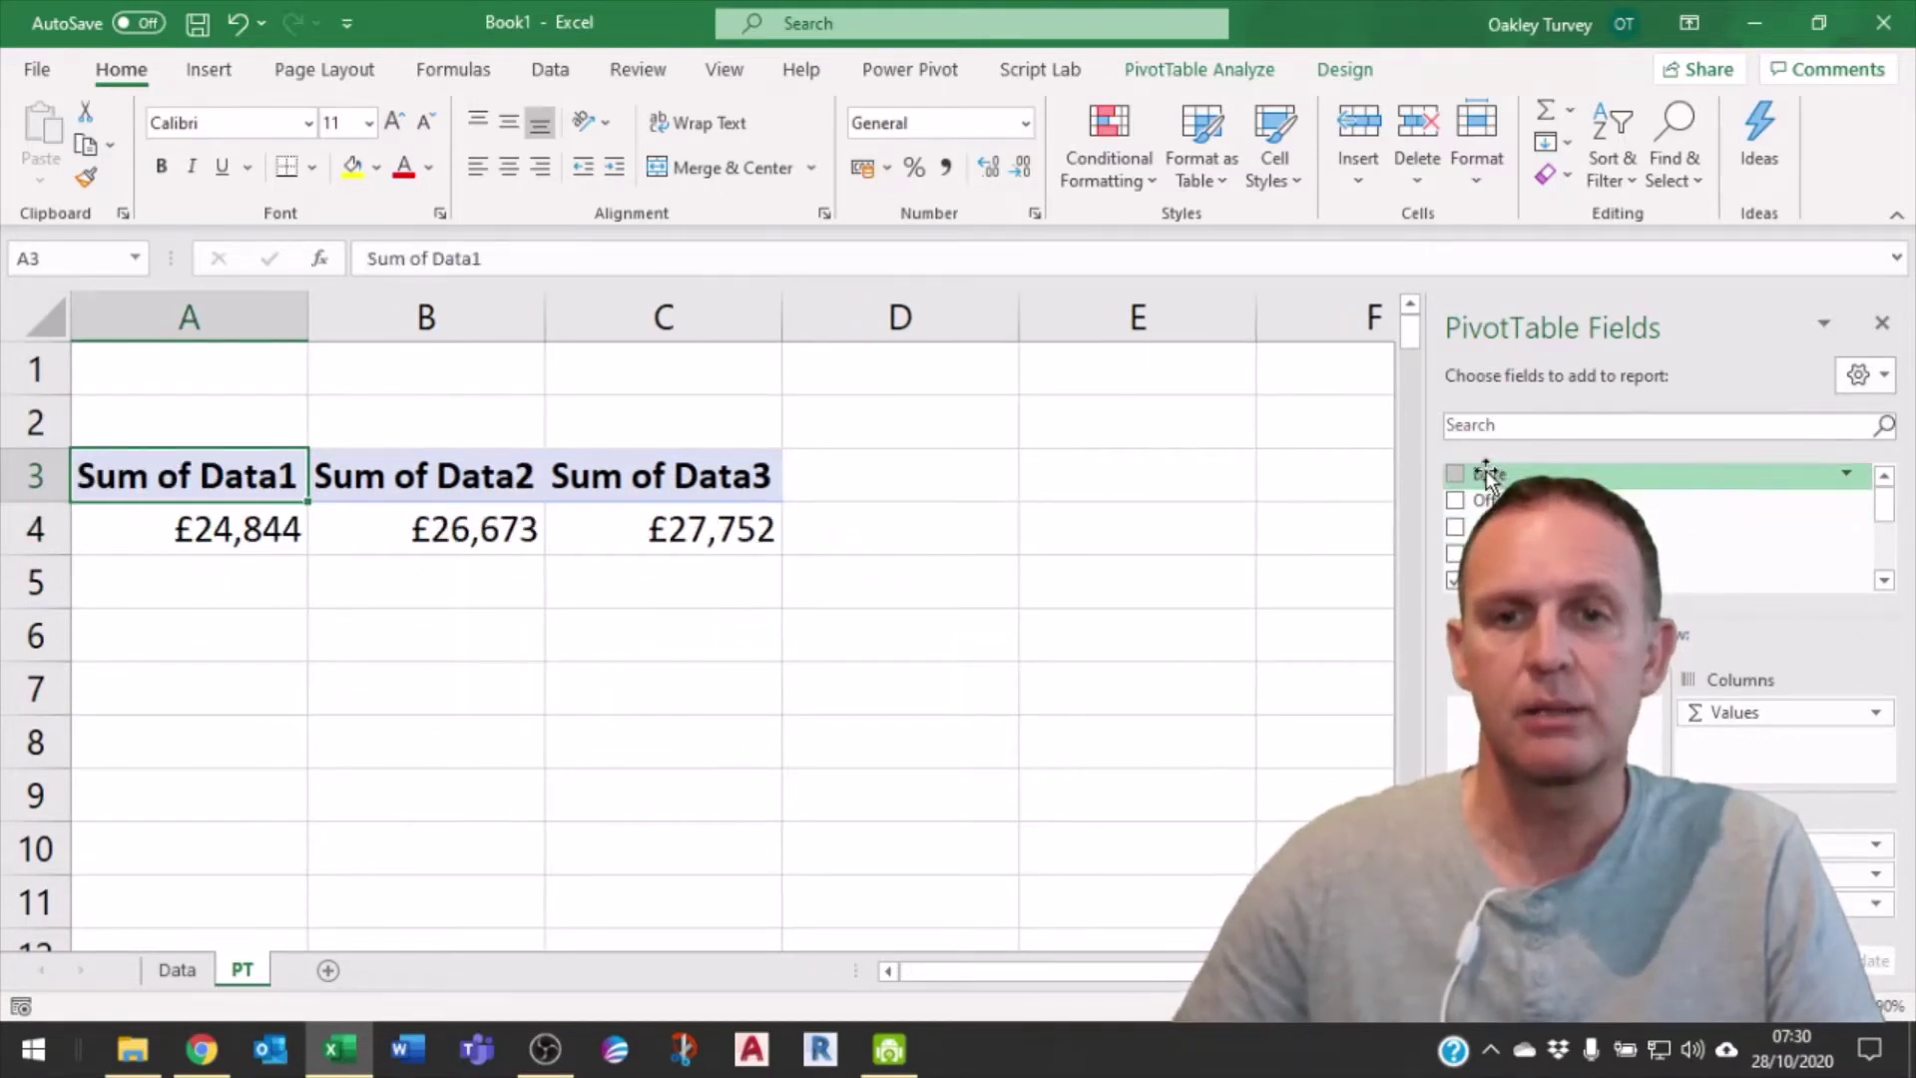
click(1455, 473)
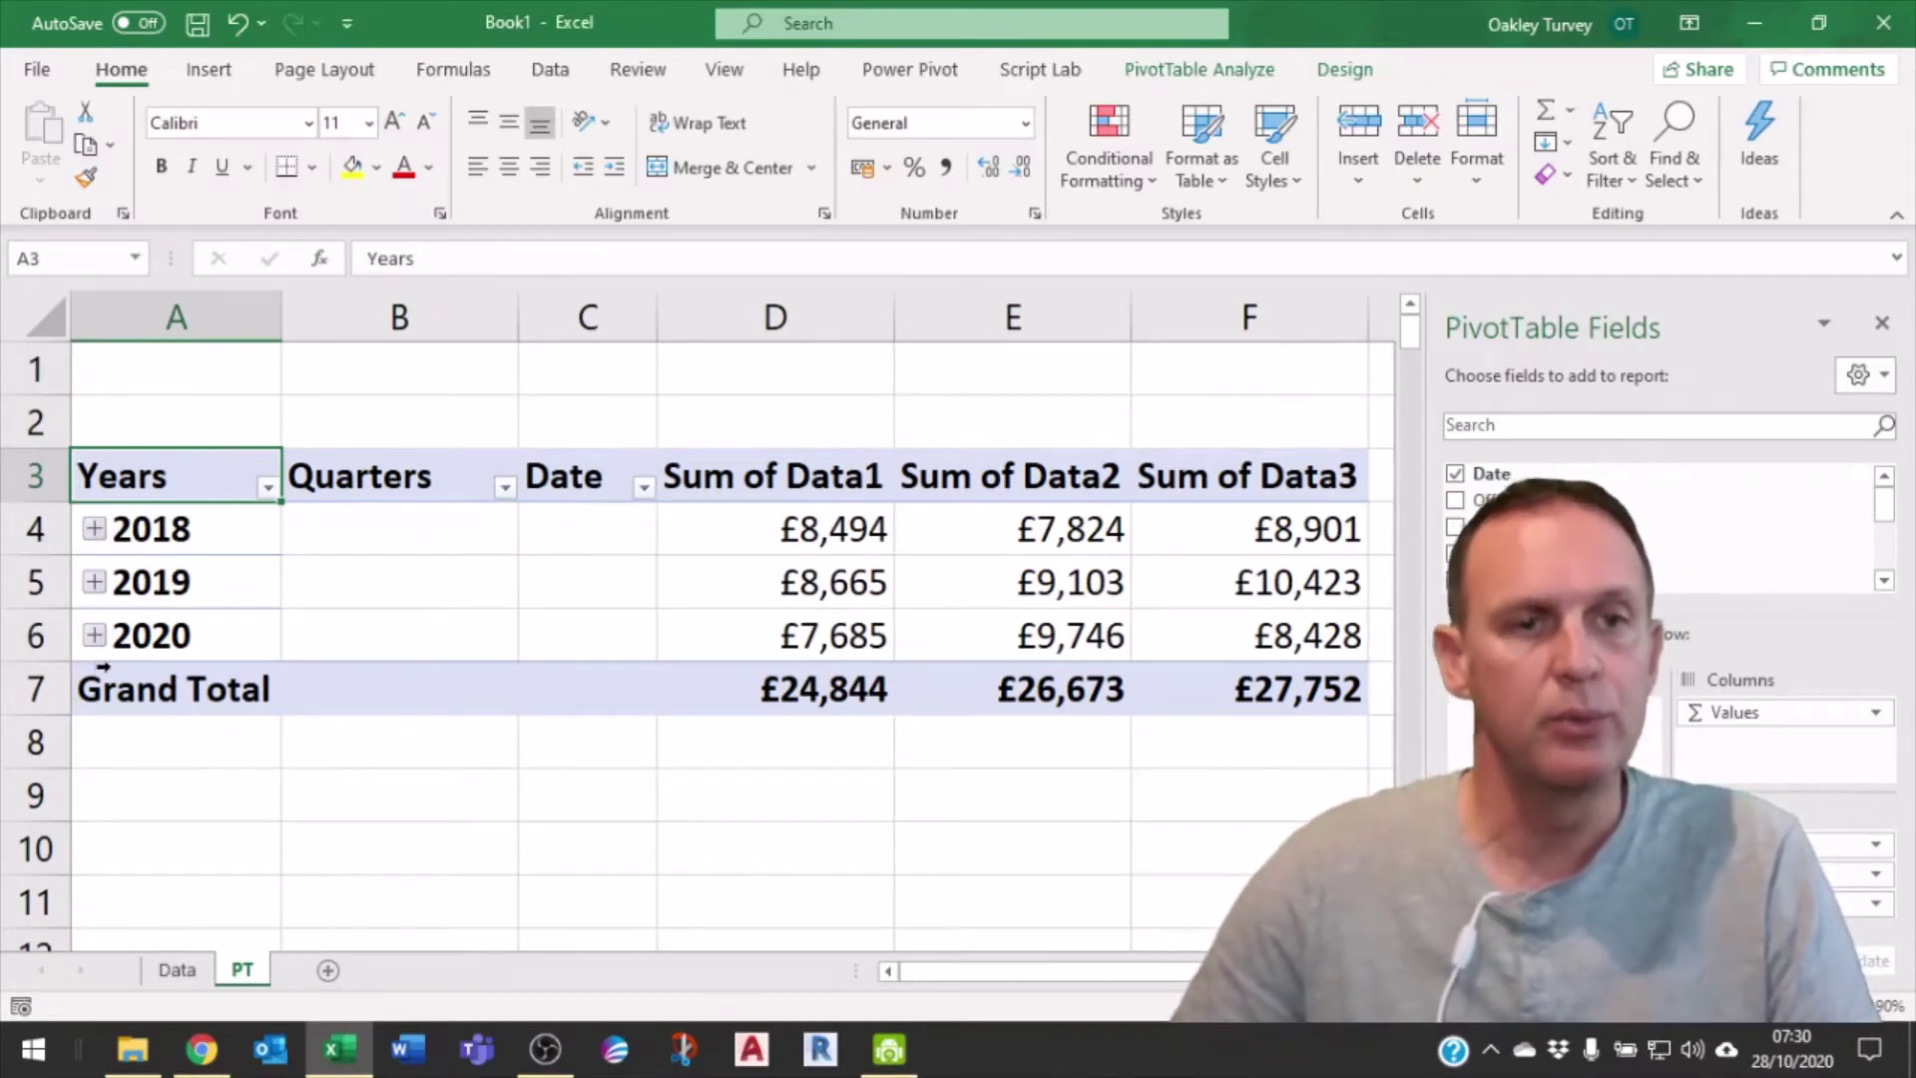
- Expand 2018 and its Qtr1 in the PivotTable to view the monthly breakdown, and collapse both again
click(94, 530)
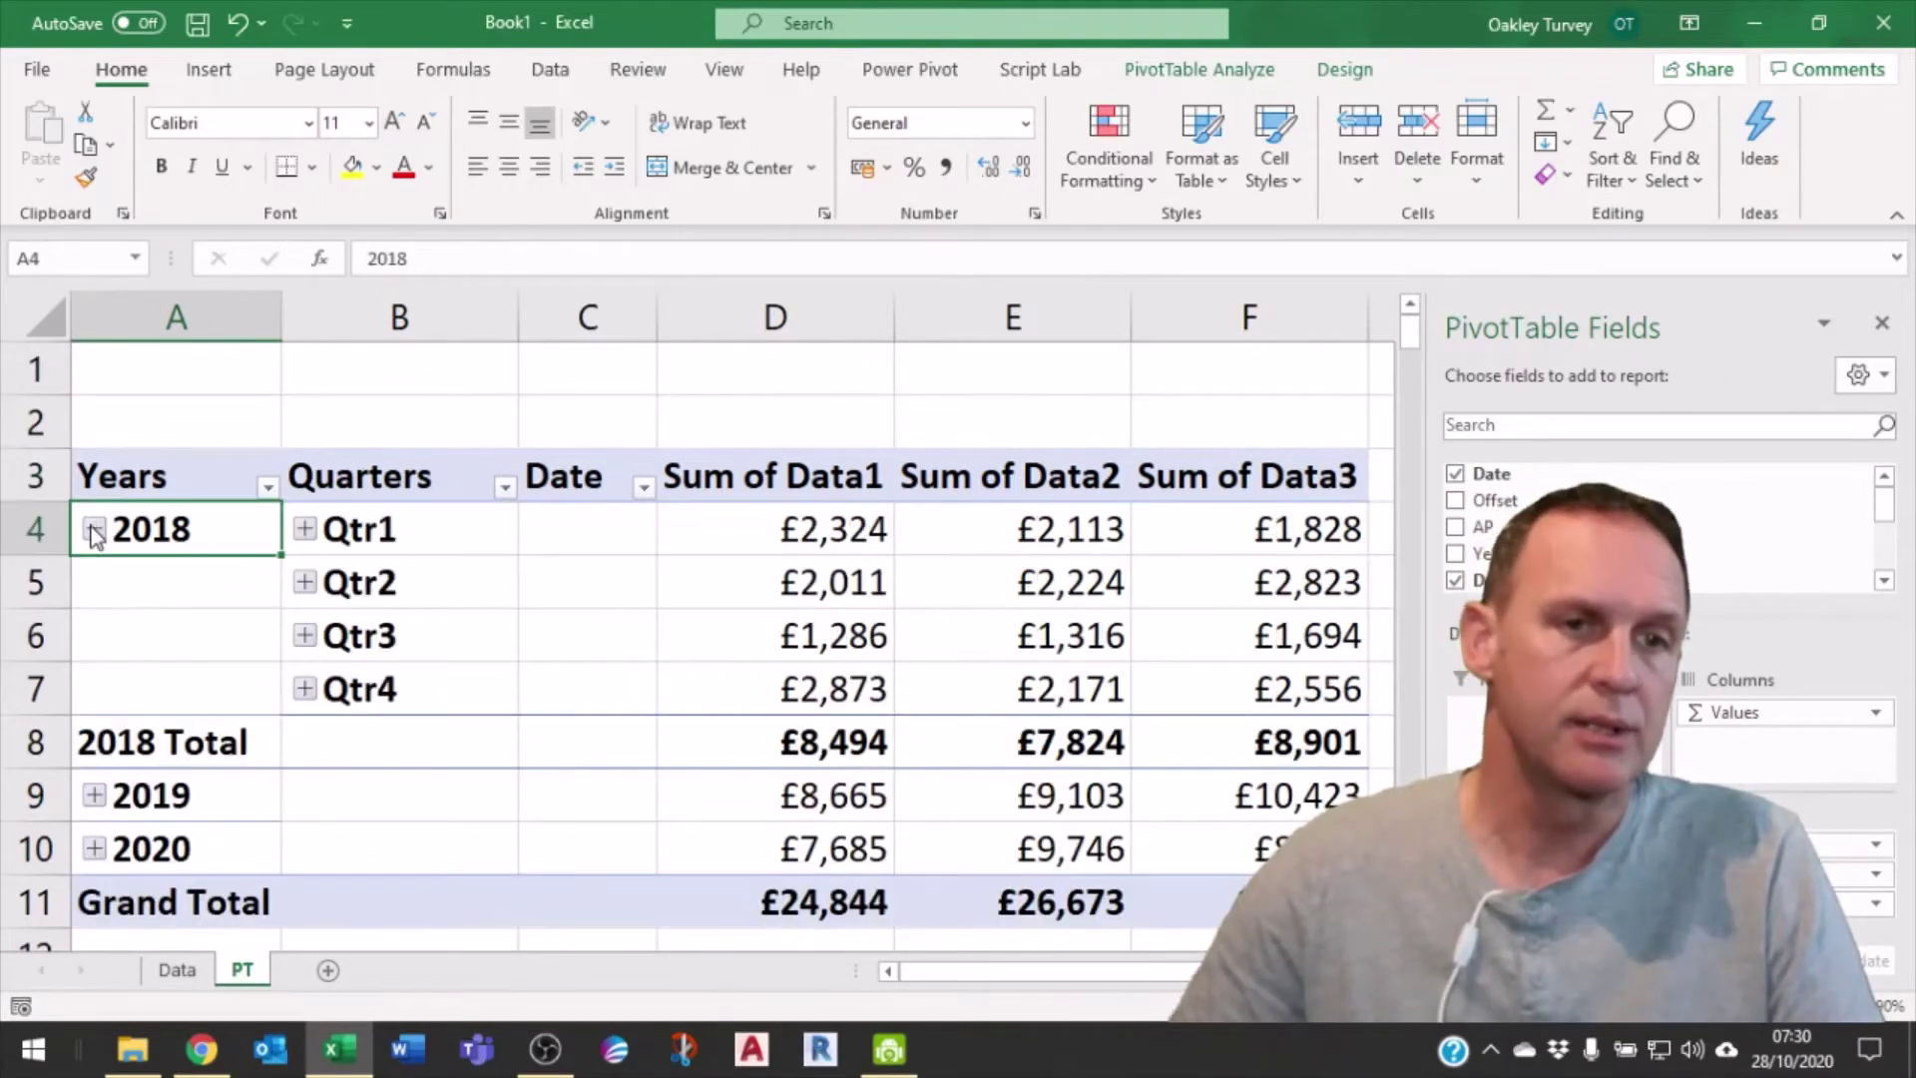
click(304, 529)
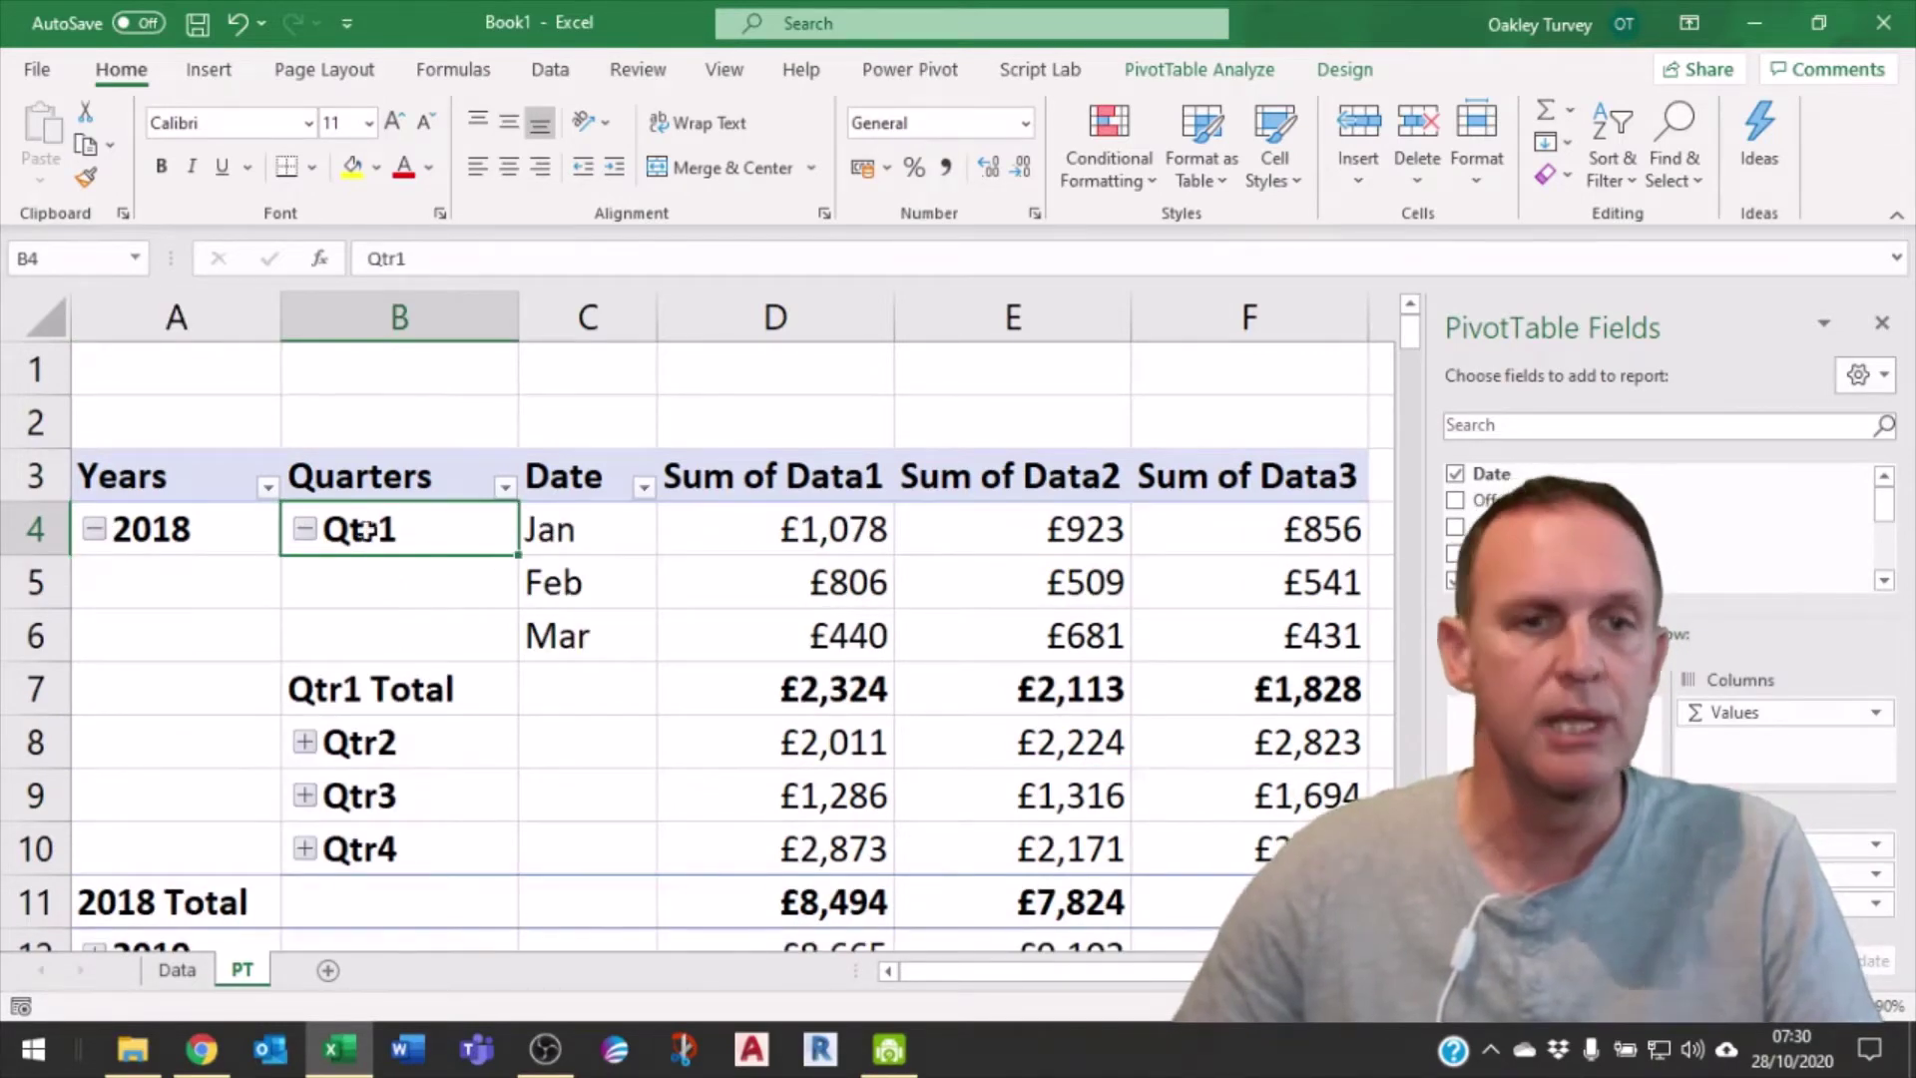
click(305, 529)
click(95, 530)
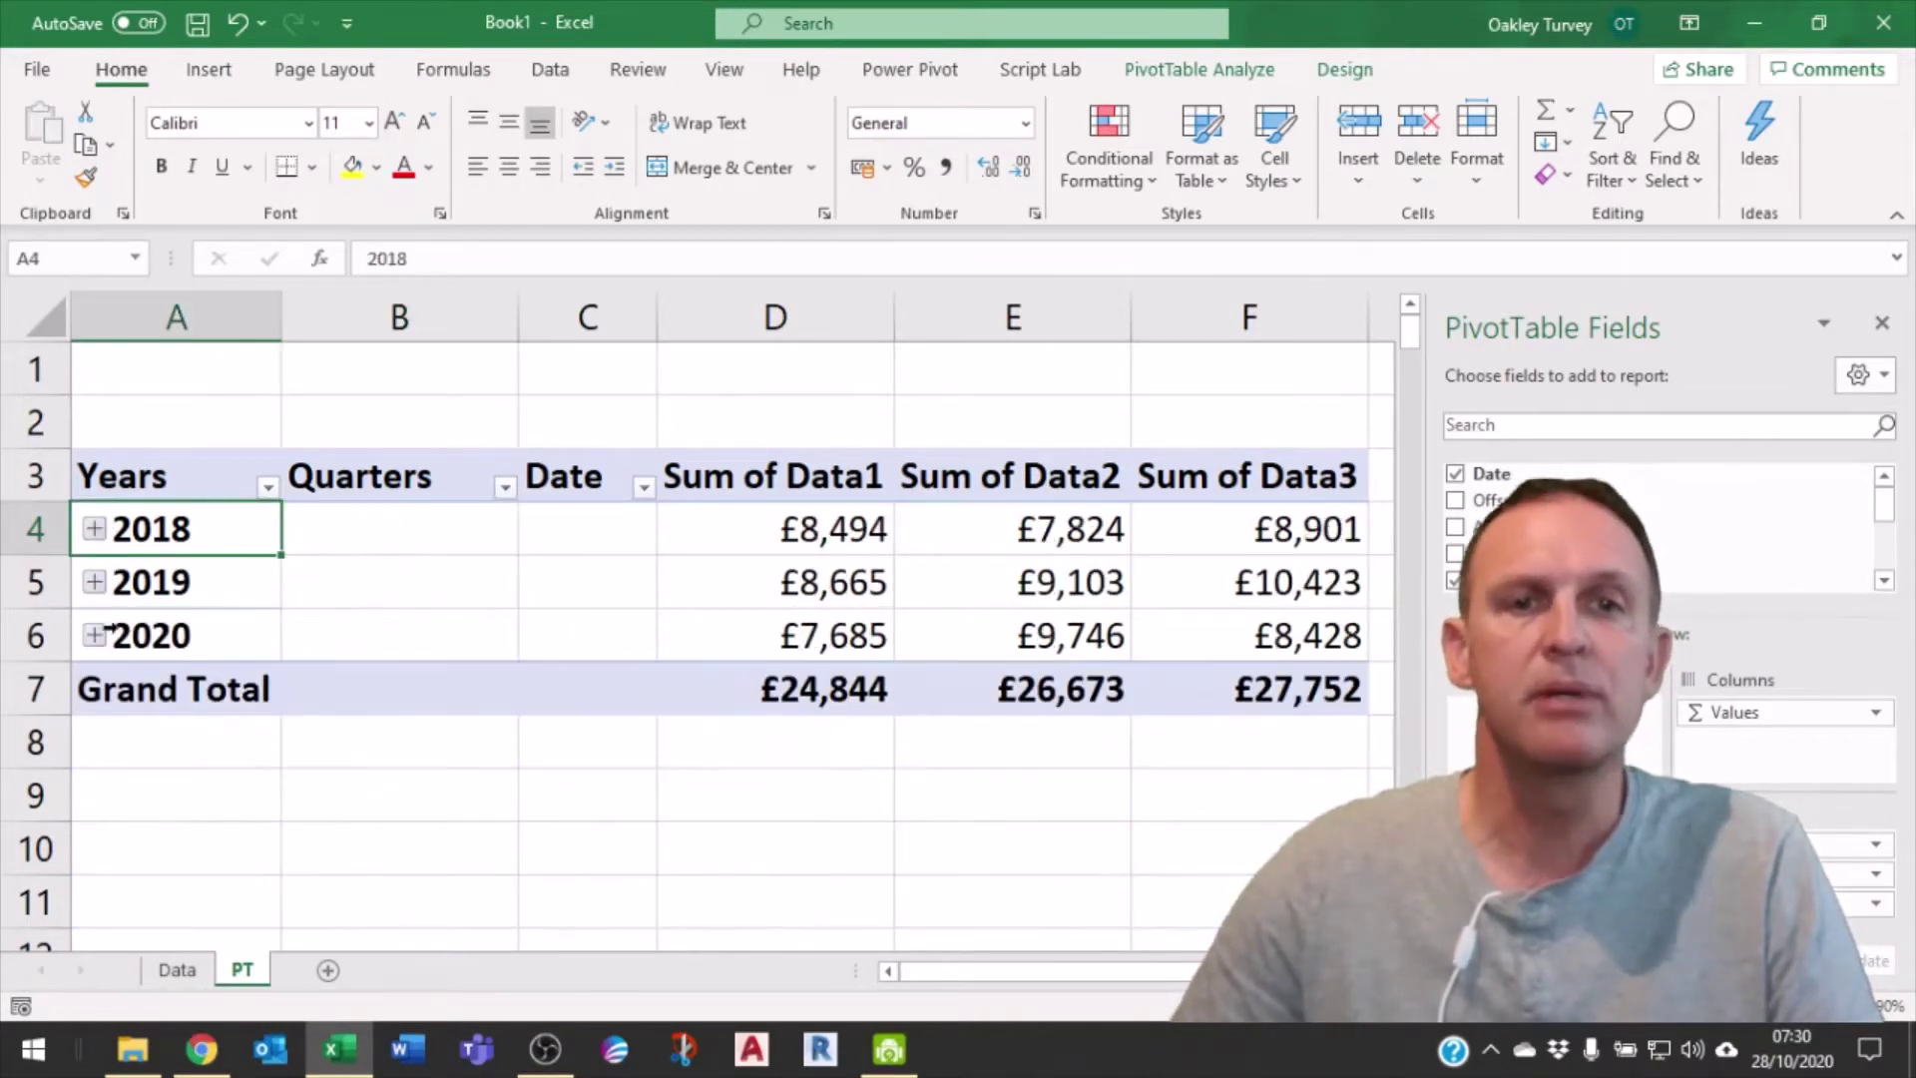
- Check the PivotTable's date grouping options, keeping Months, Quarters and Years selected
click(1207, 69)
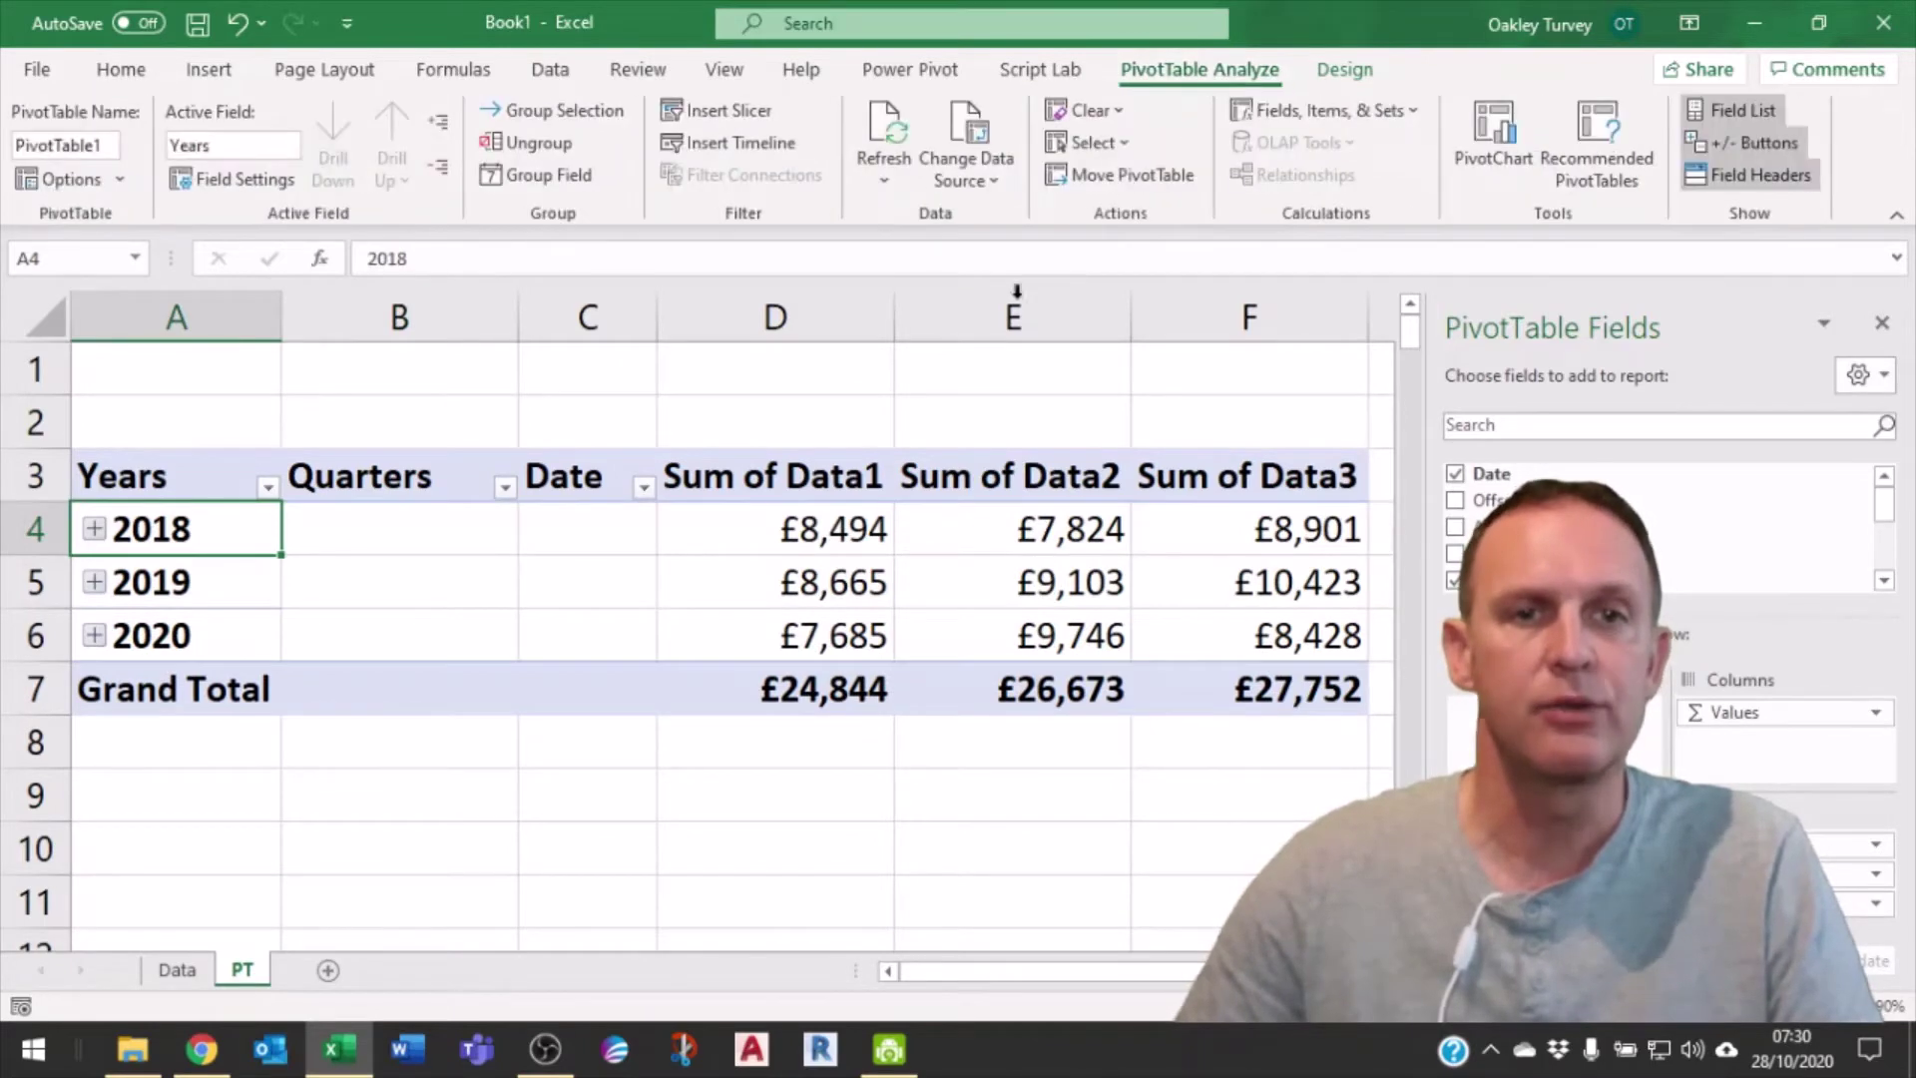
click(545, 176)
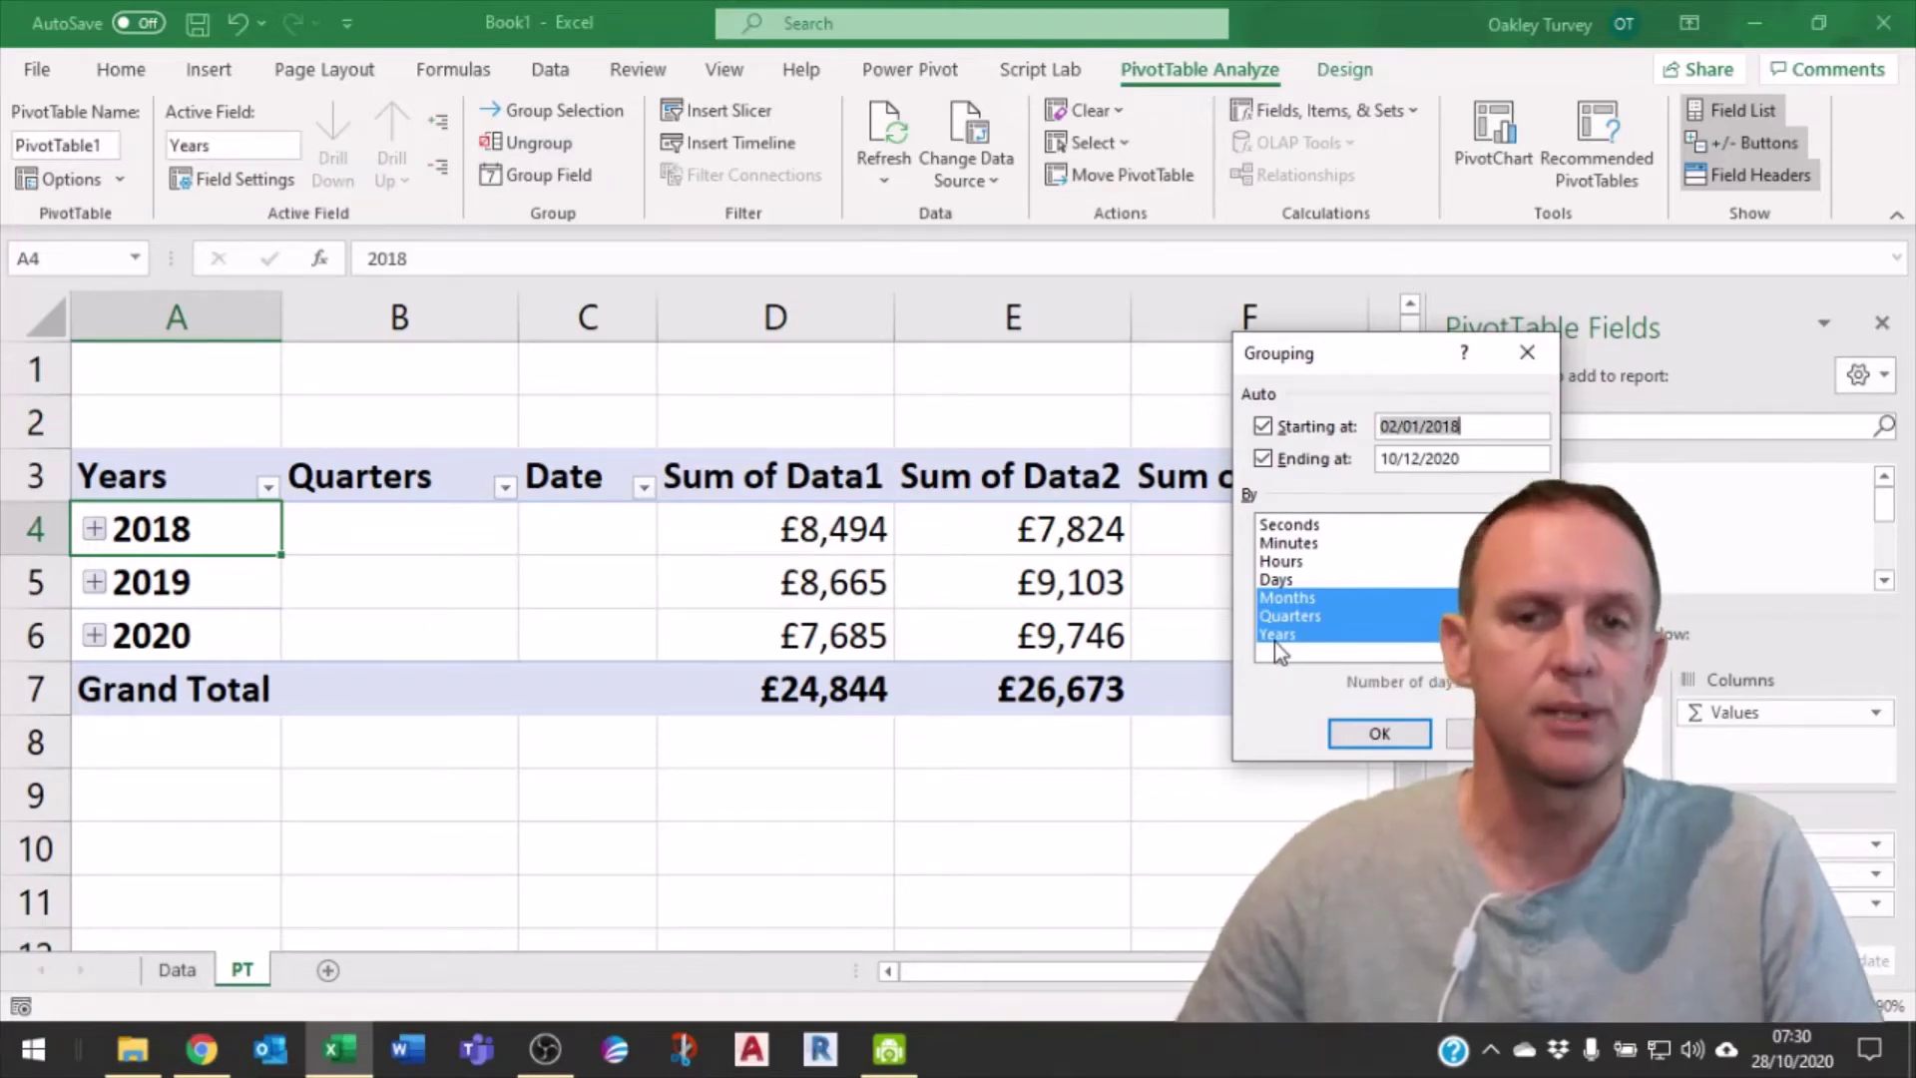
click(1379, 733)
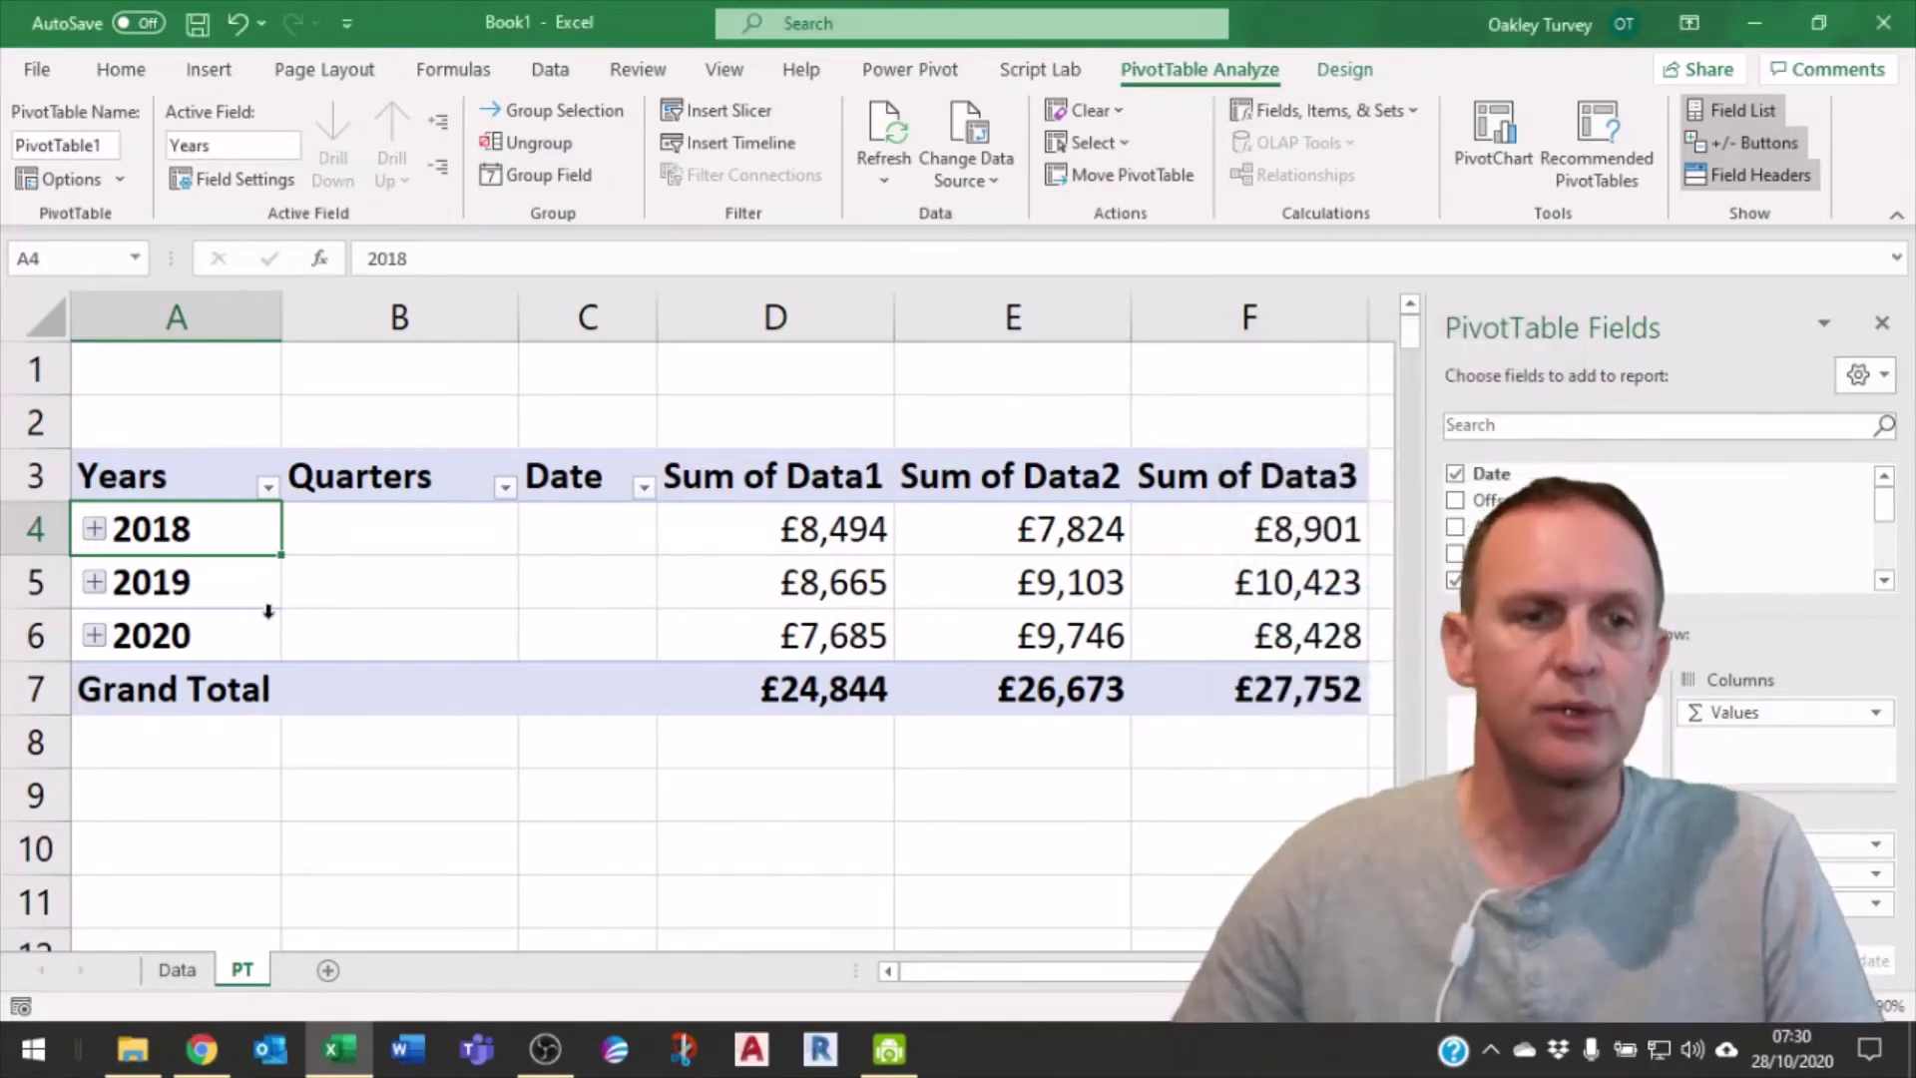
- Remove Years, Quarters and Date from the PivotTable rows, and add the Year and AP fields back
drag(1526, 845, 1317, 858)
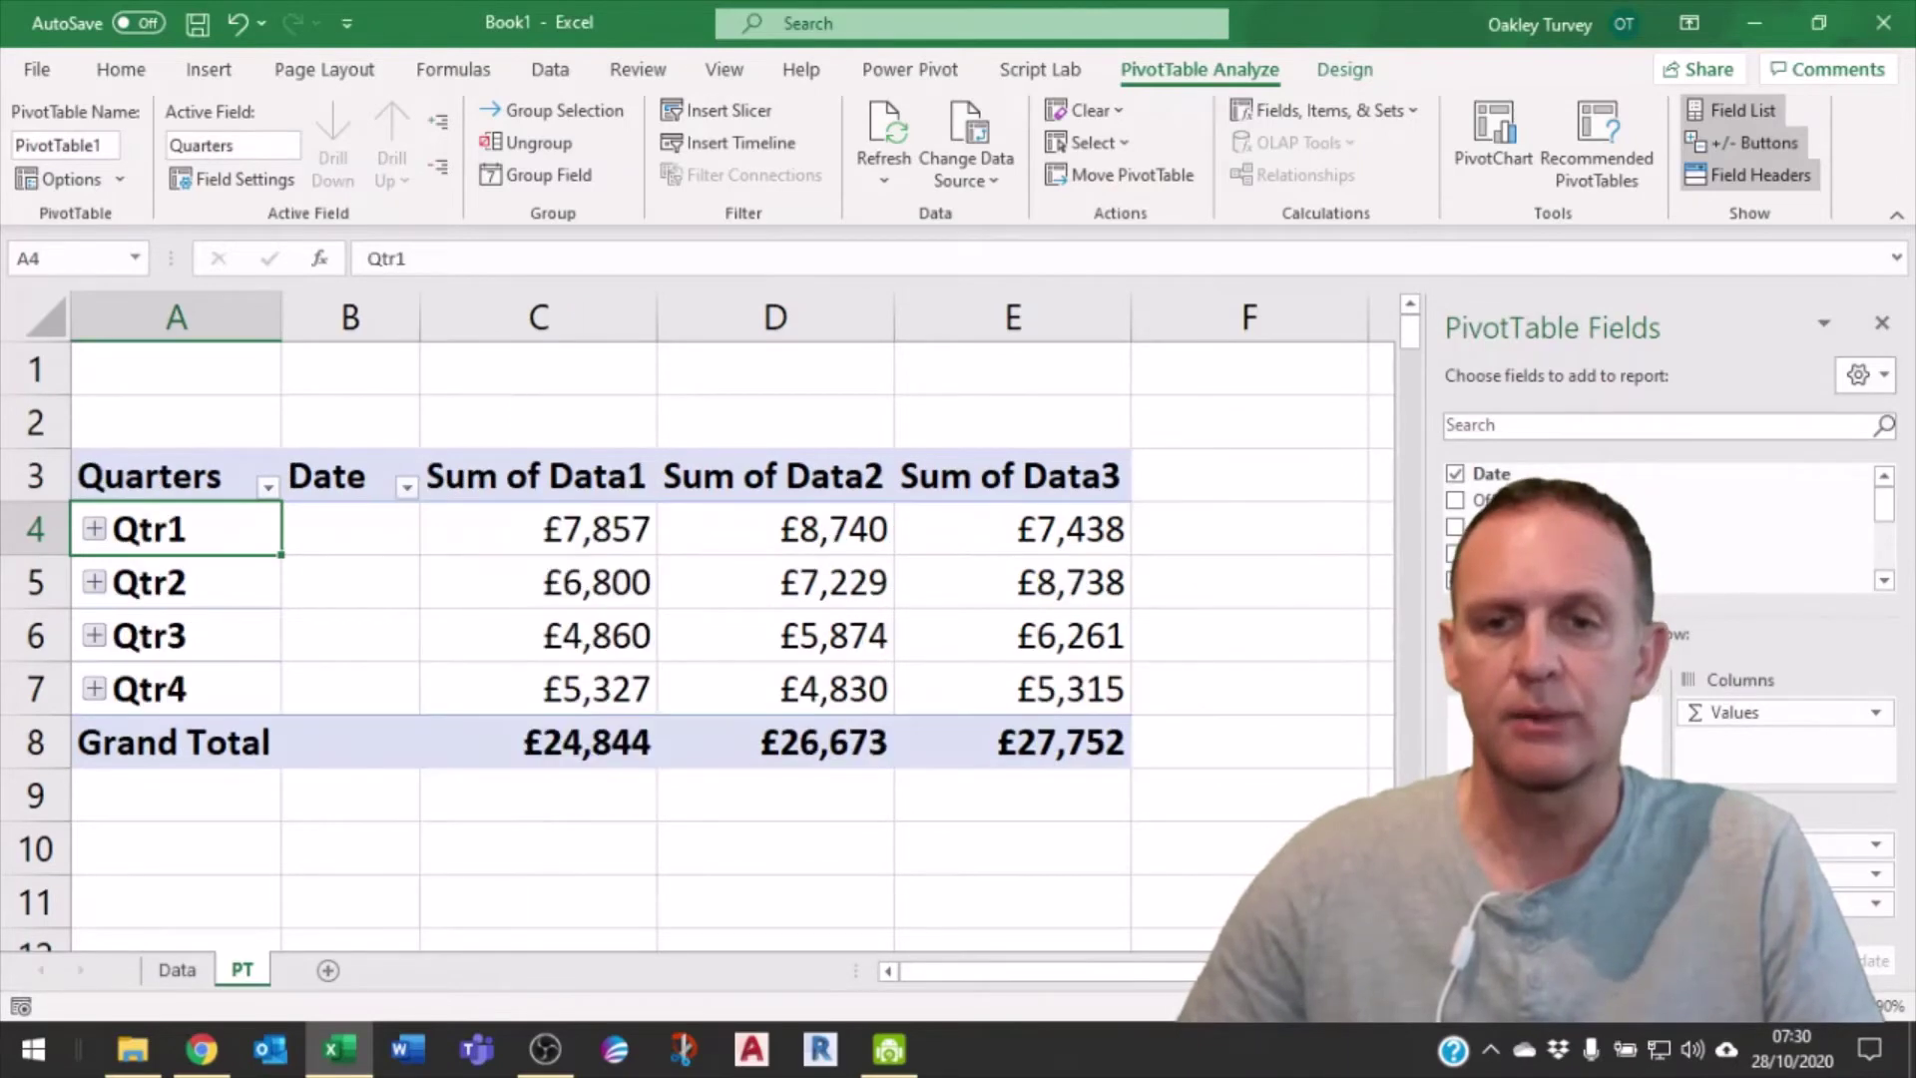
drag(1527, 845, 1317, 858)
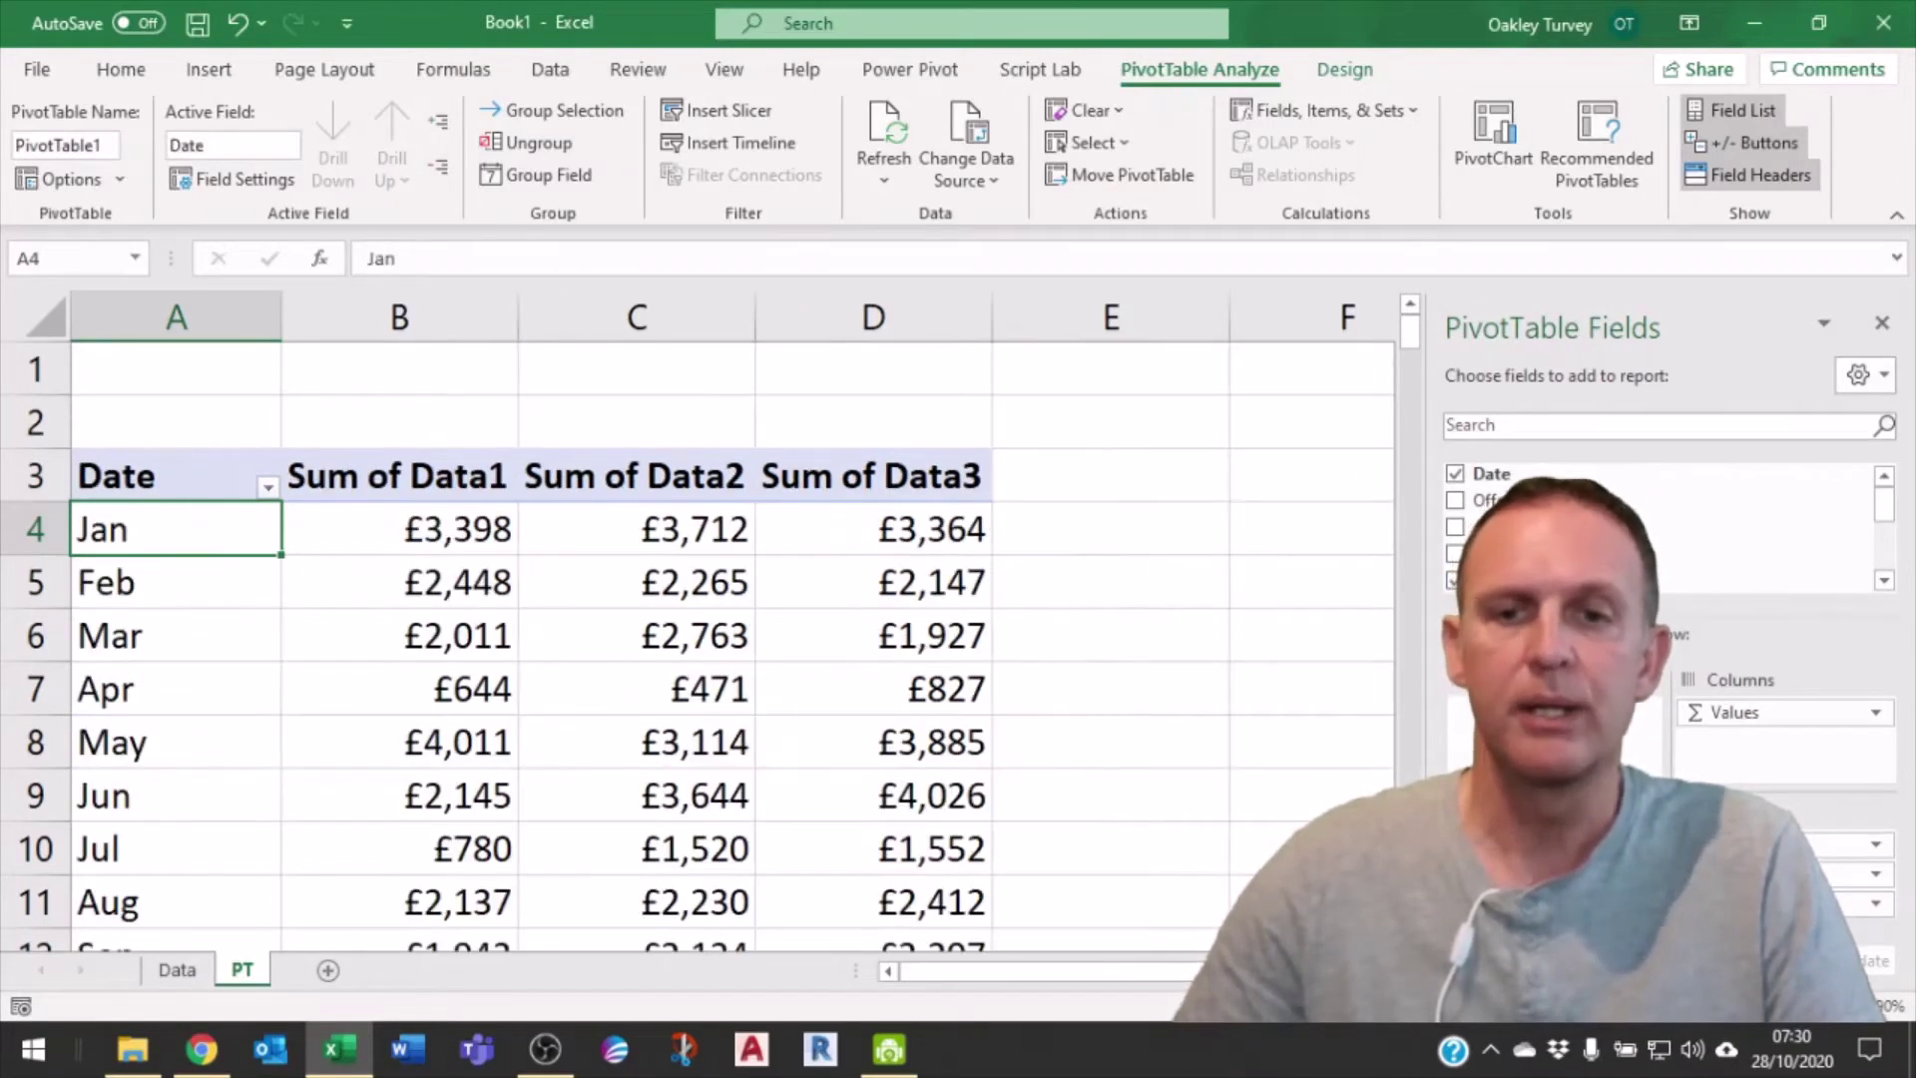
drag(1527, 845, 1317, 858)
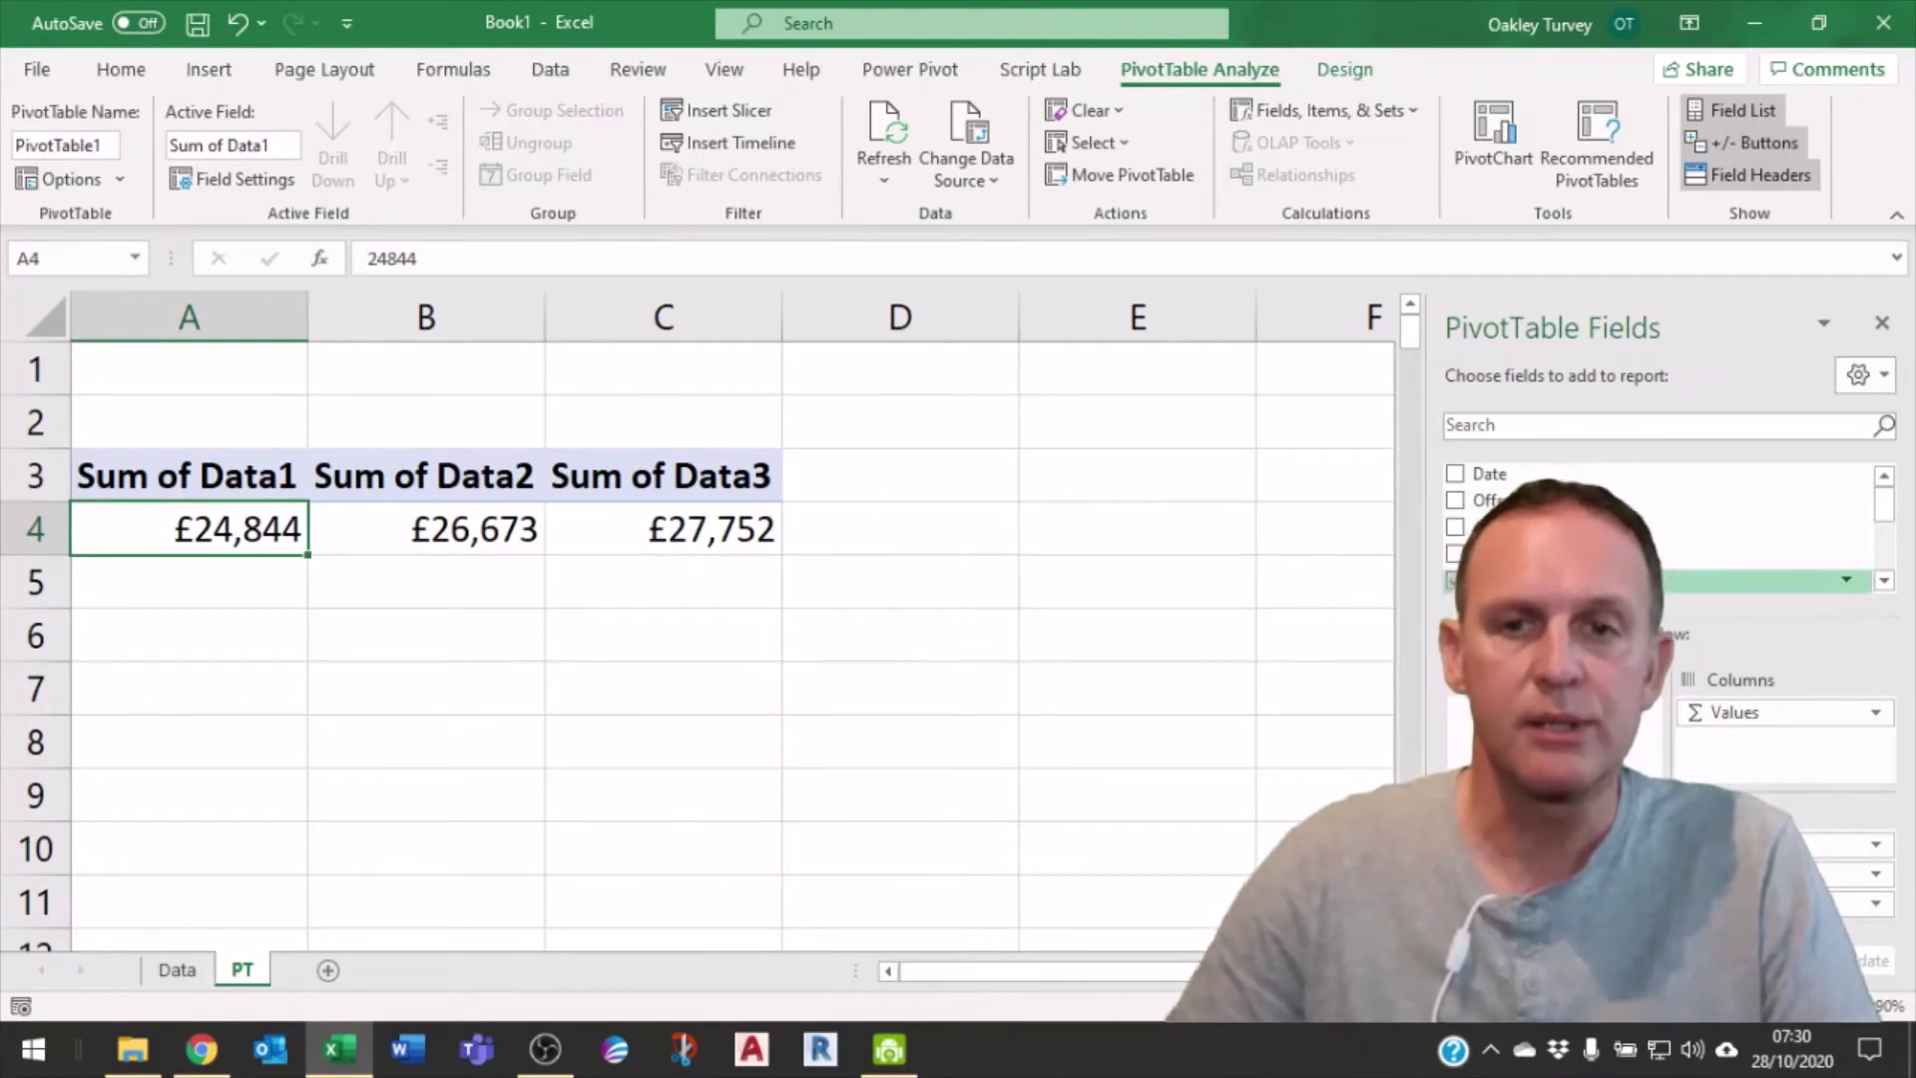
click(1453, 554)
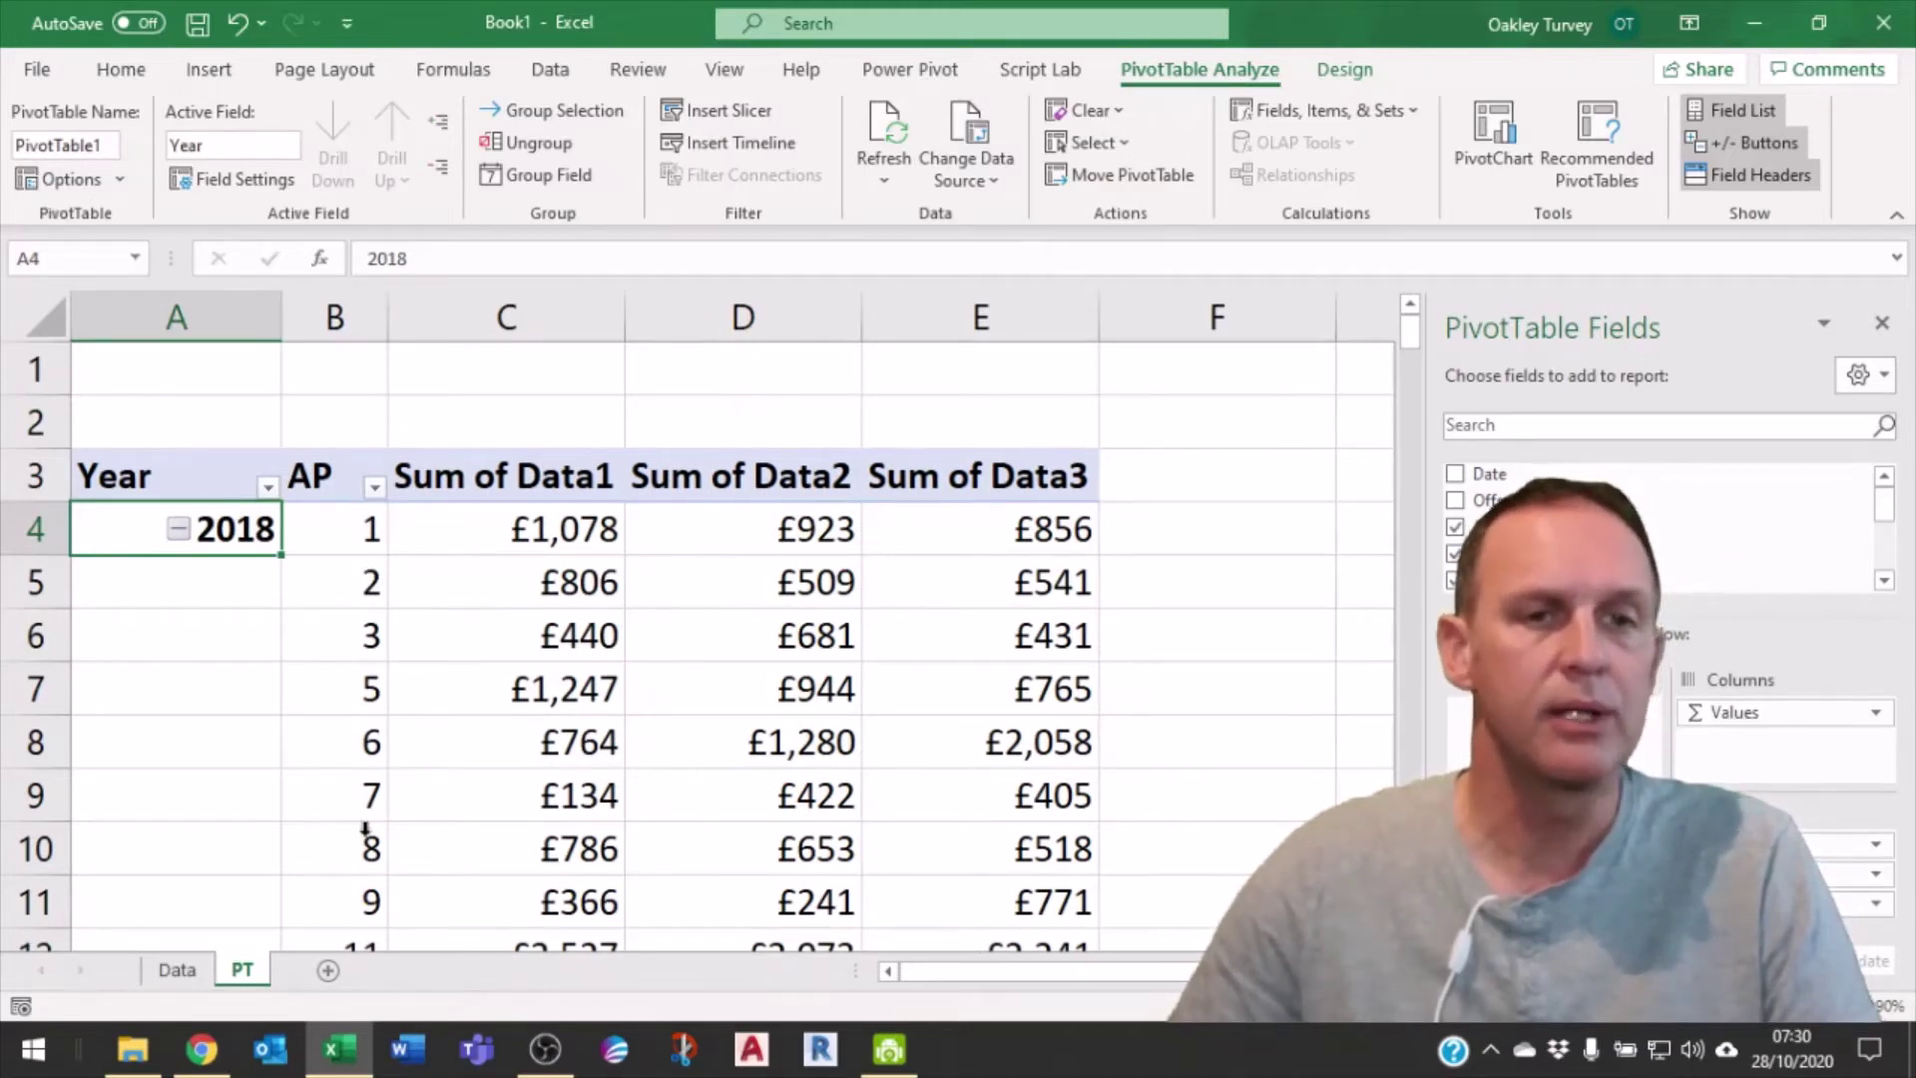
- Look over the AP rows, collapse the years in the PivotTable, and minimize the workbook
scroll(1287, 582, down, 1)
scroll(1287, 582, up, 1)
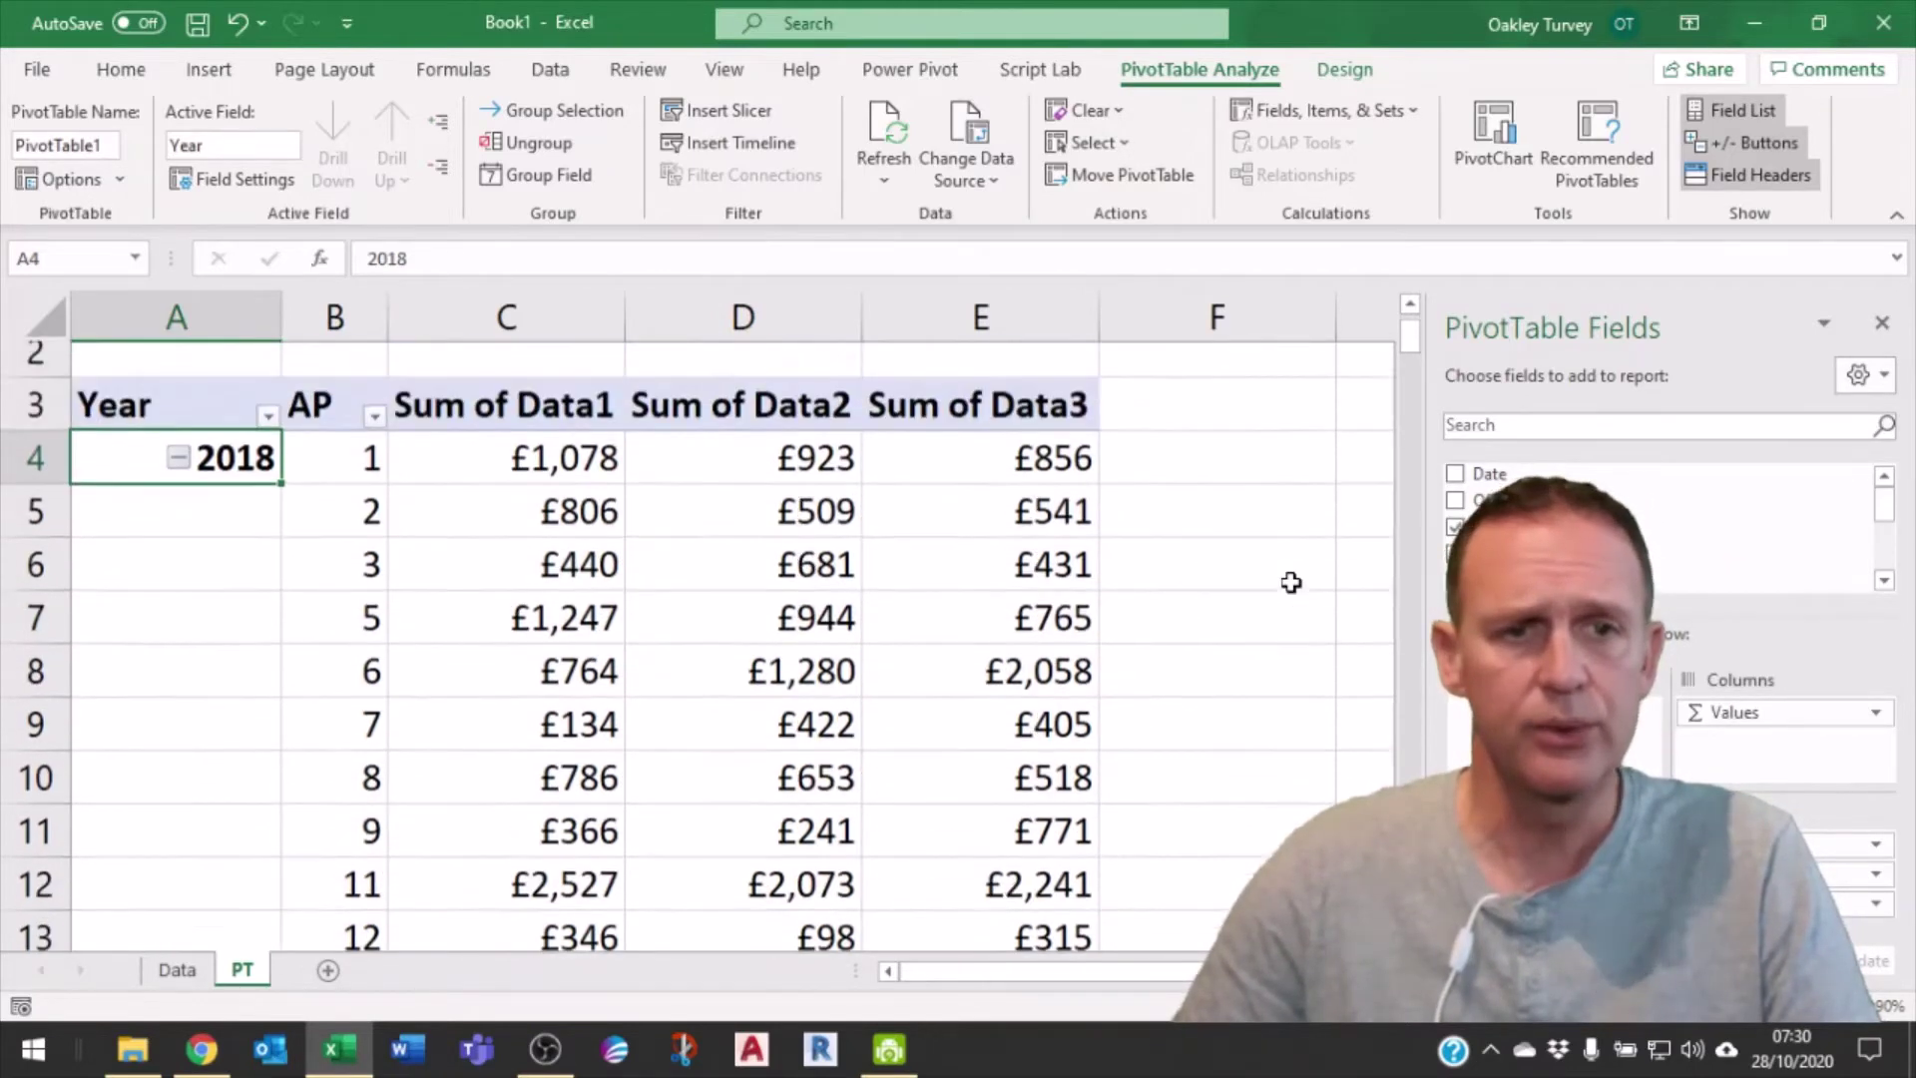
click(177, 529)
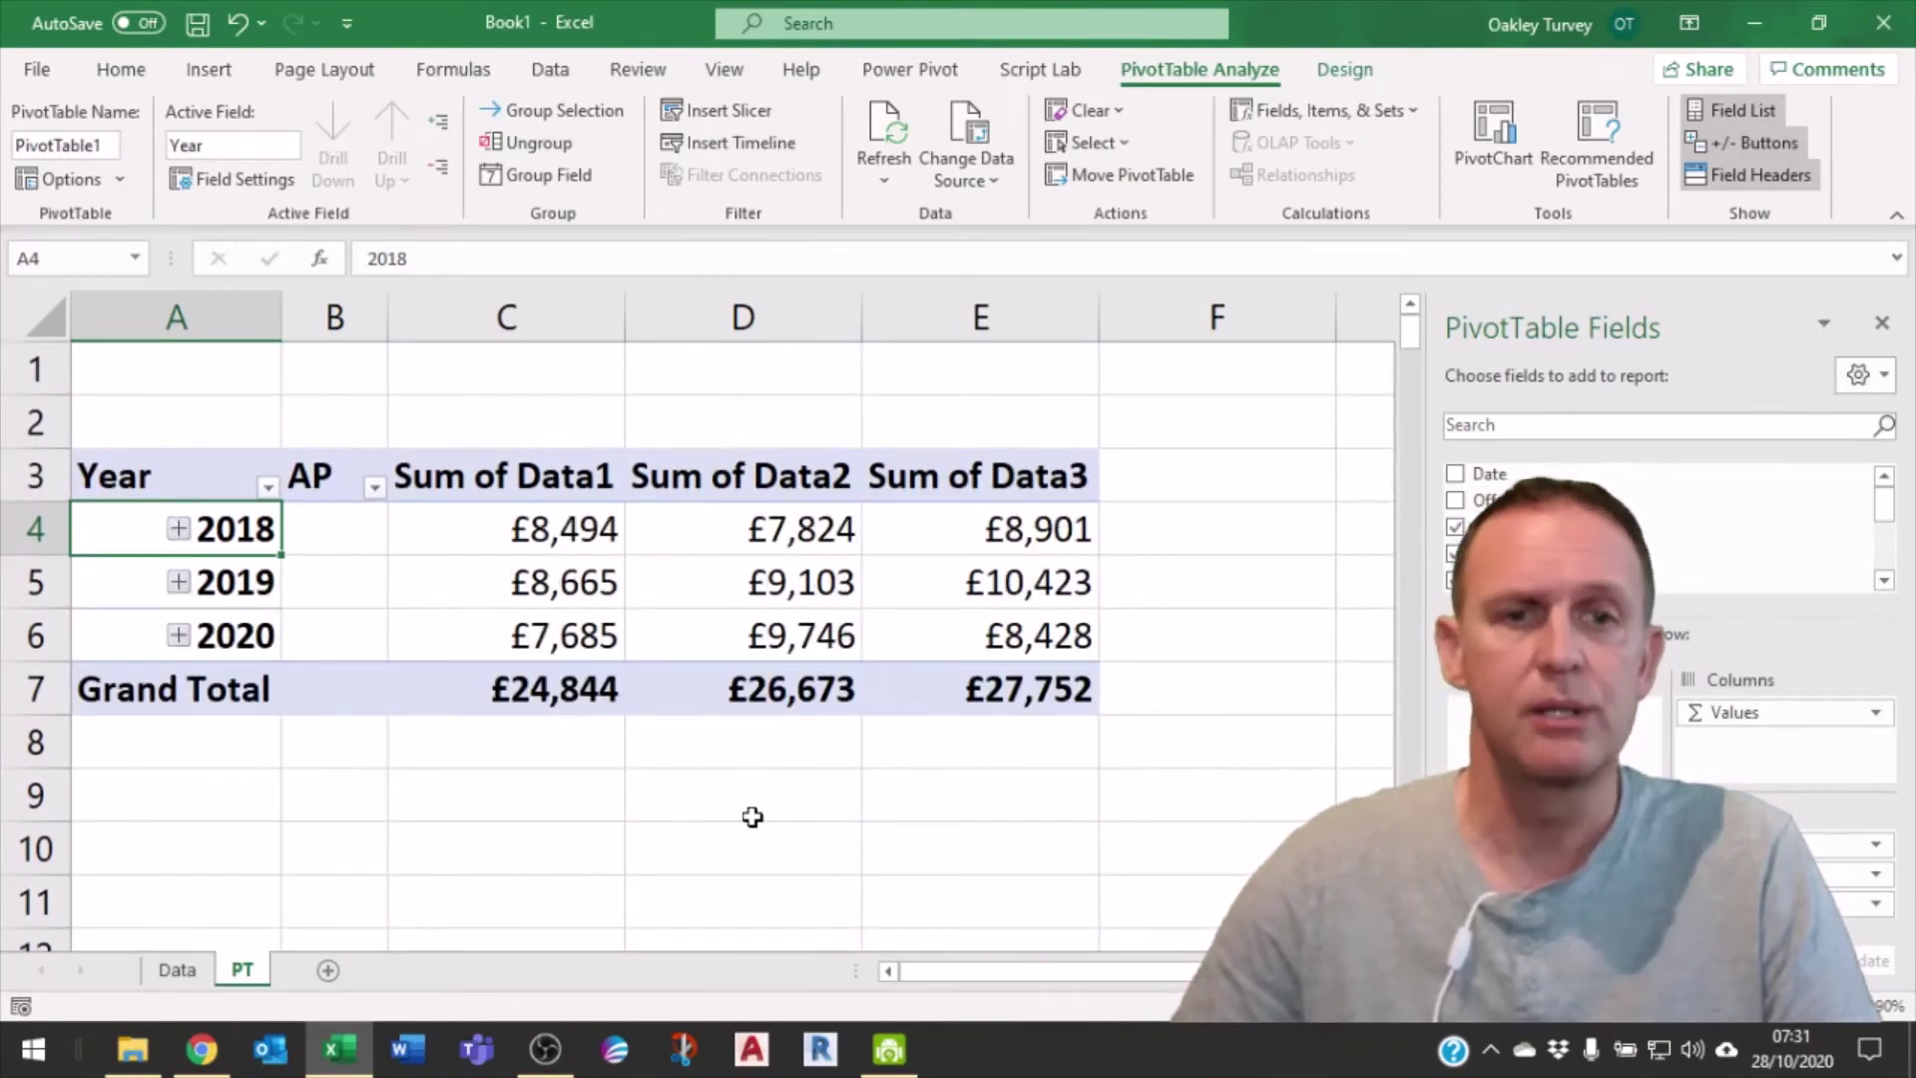
click(1756, 16)
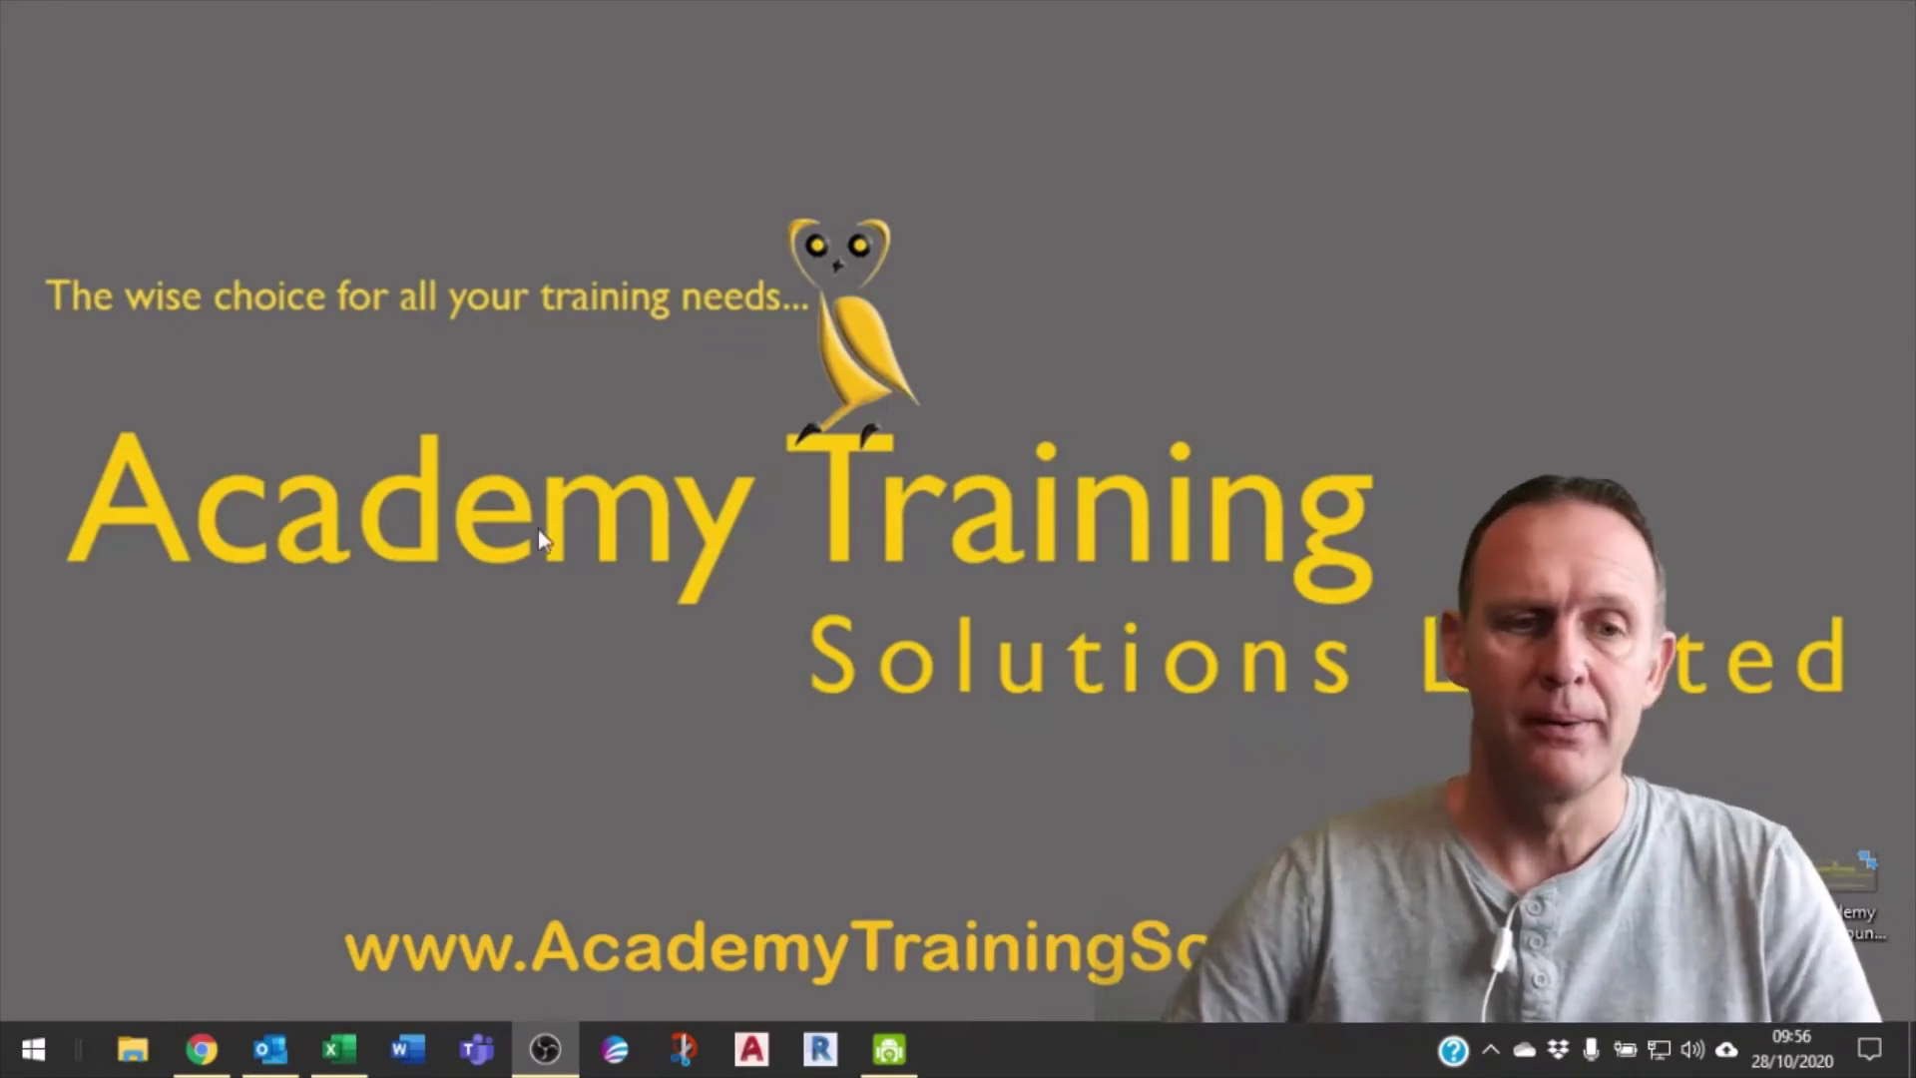
- Bring the workbook back up and select the 20 December 2018 record in the Data sheet's table
click(339, 1048)
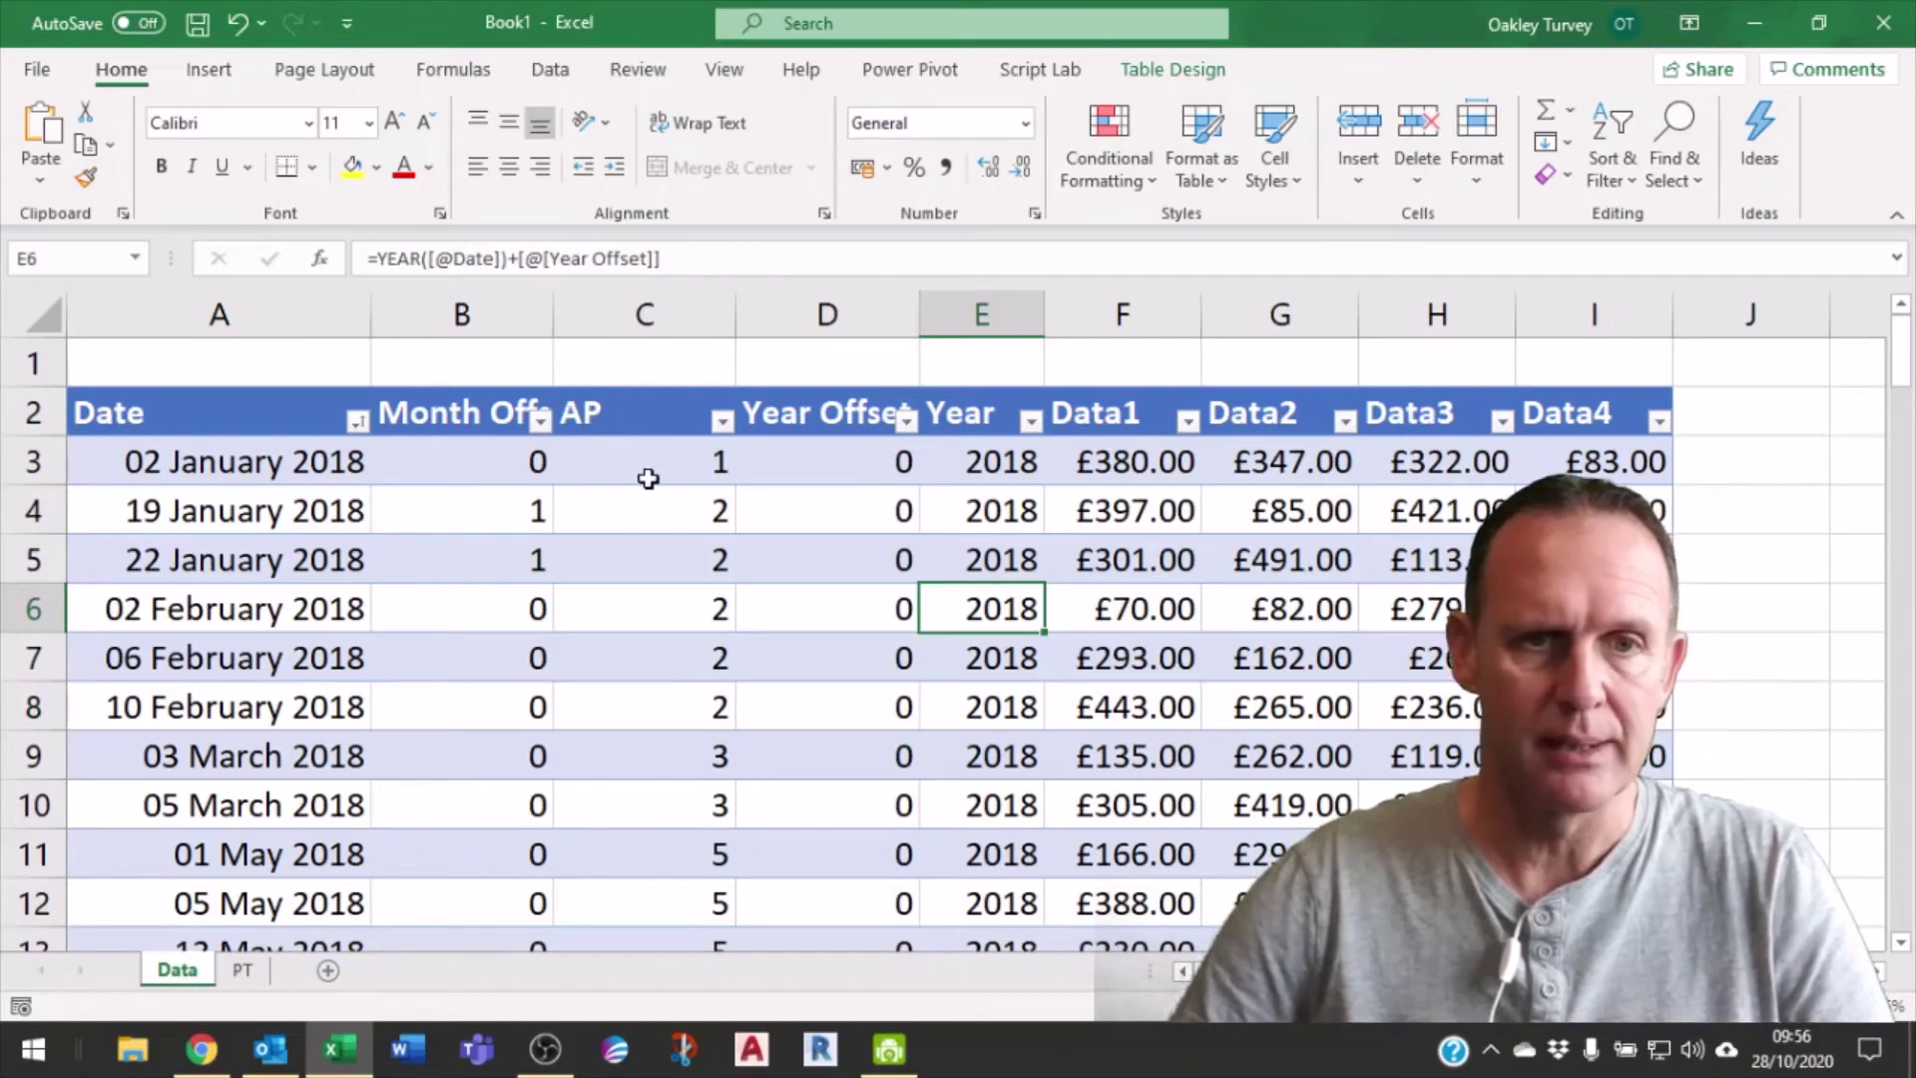
scroll(387, 524, down, 7)
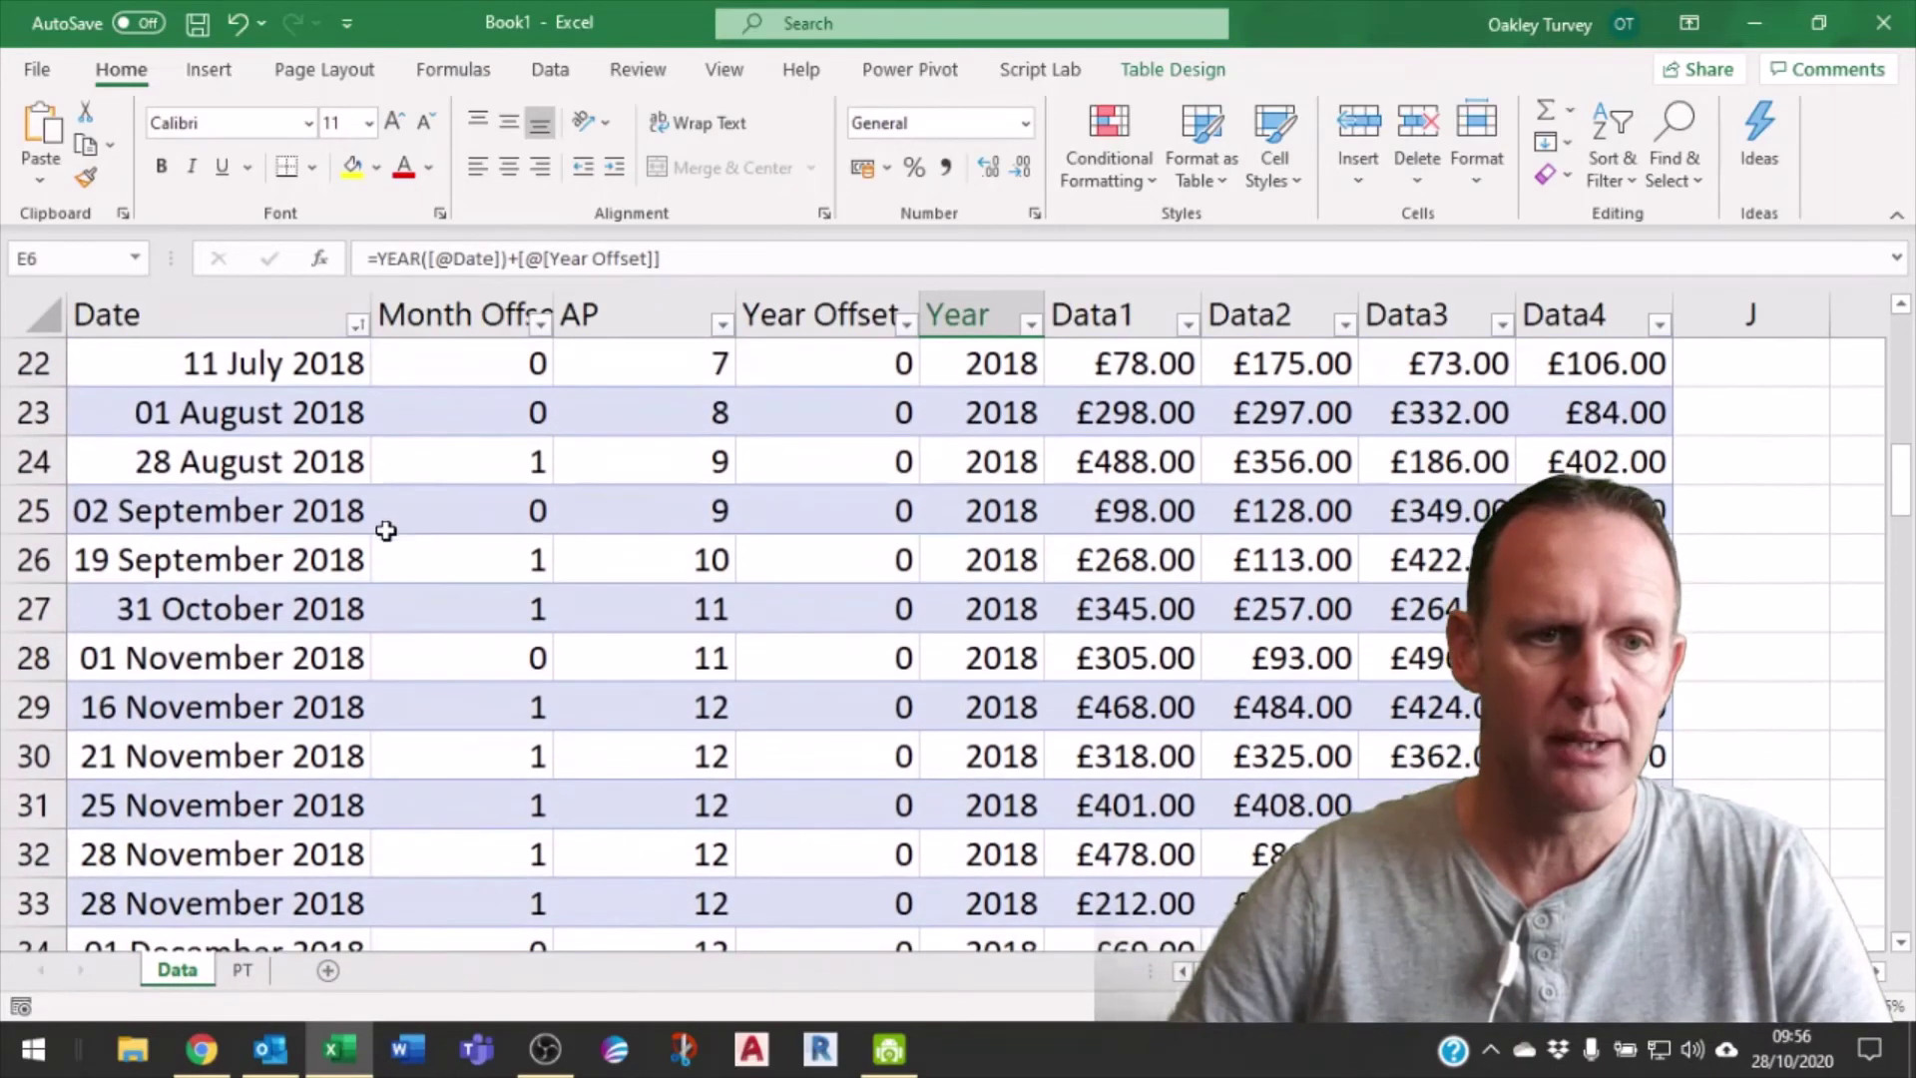
scroll(225, 786, down, 2)
scroll(224, 786, down, 2)
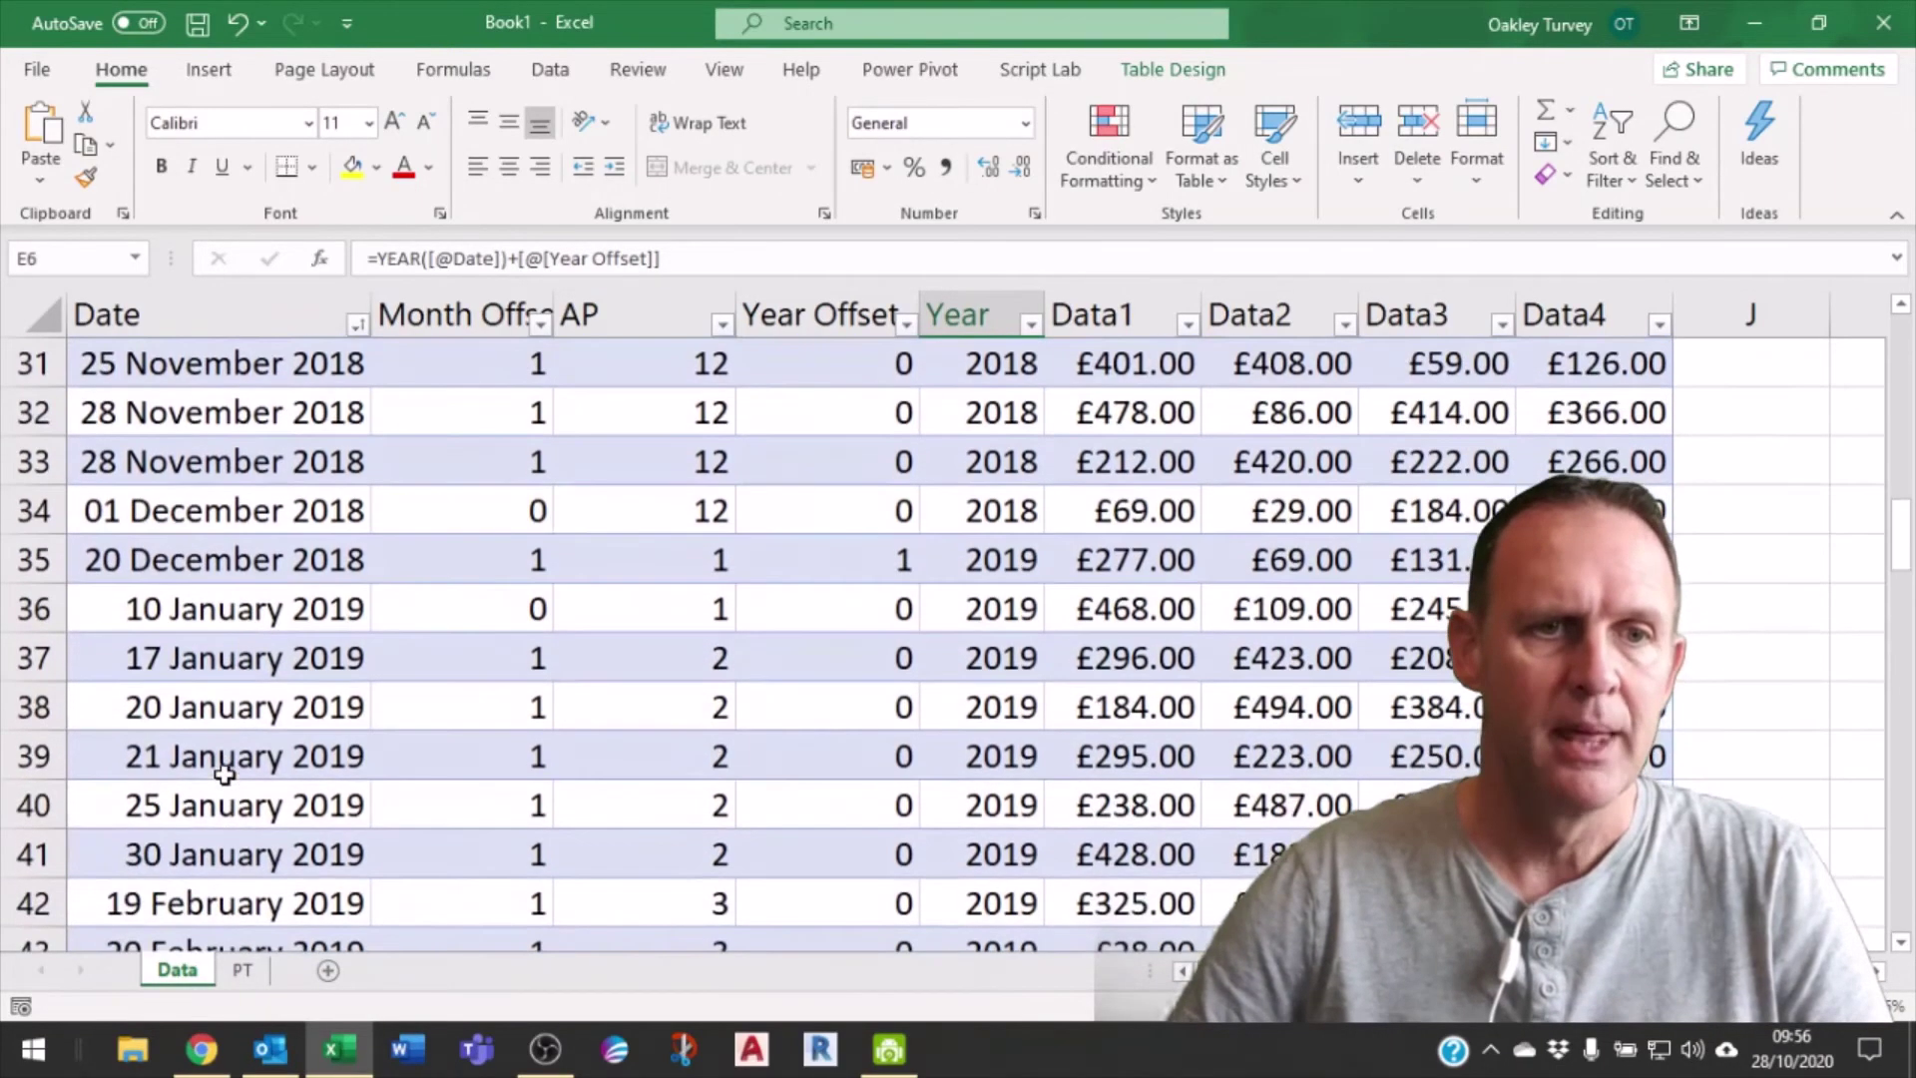
click(108, 561)
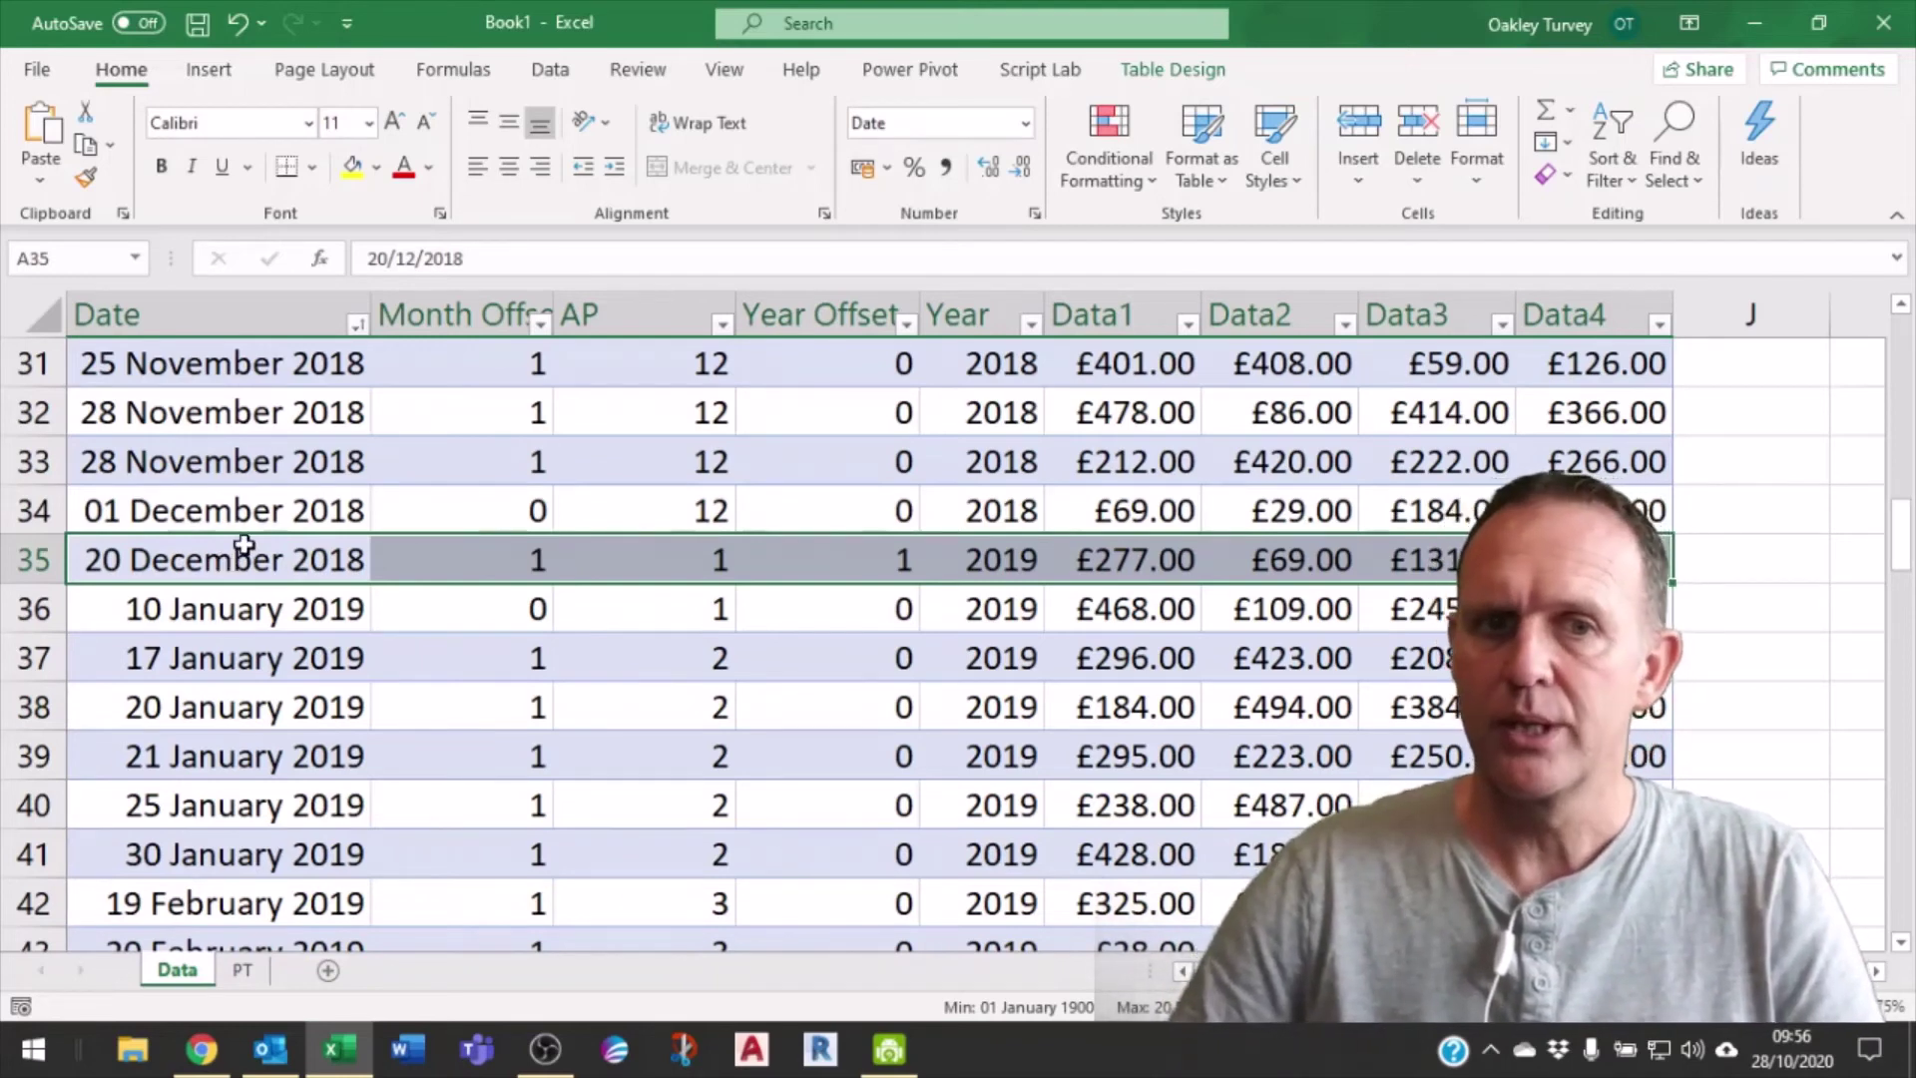
- Inspect the AP formula in the 20 December 2018 row, leaving it as it is
click(672, 559)
double_click(672, 560)
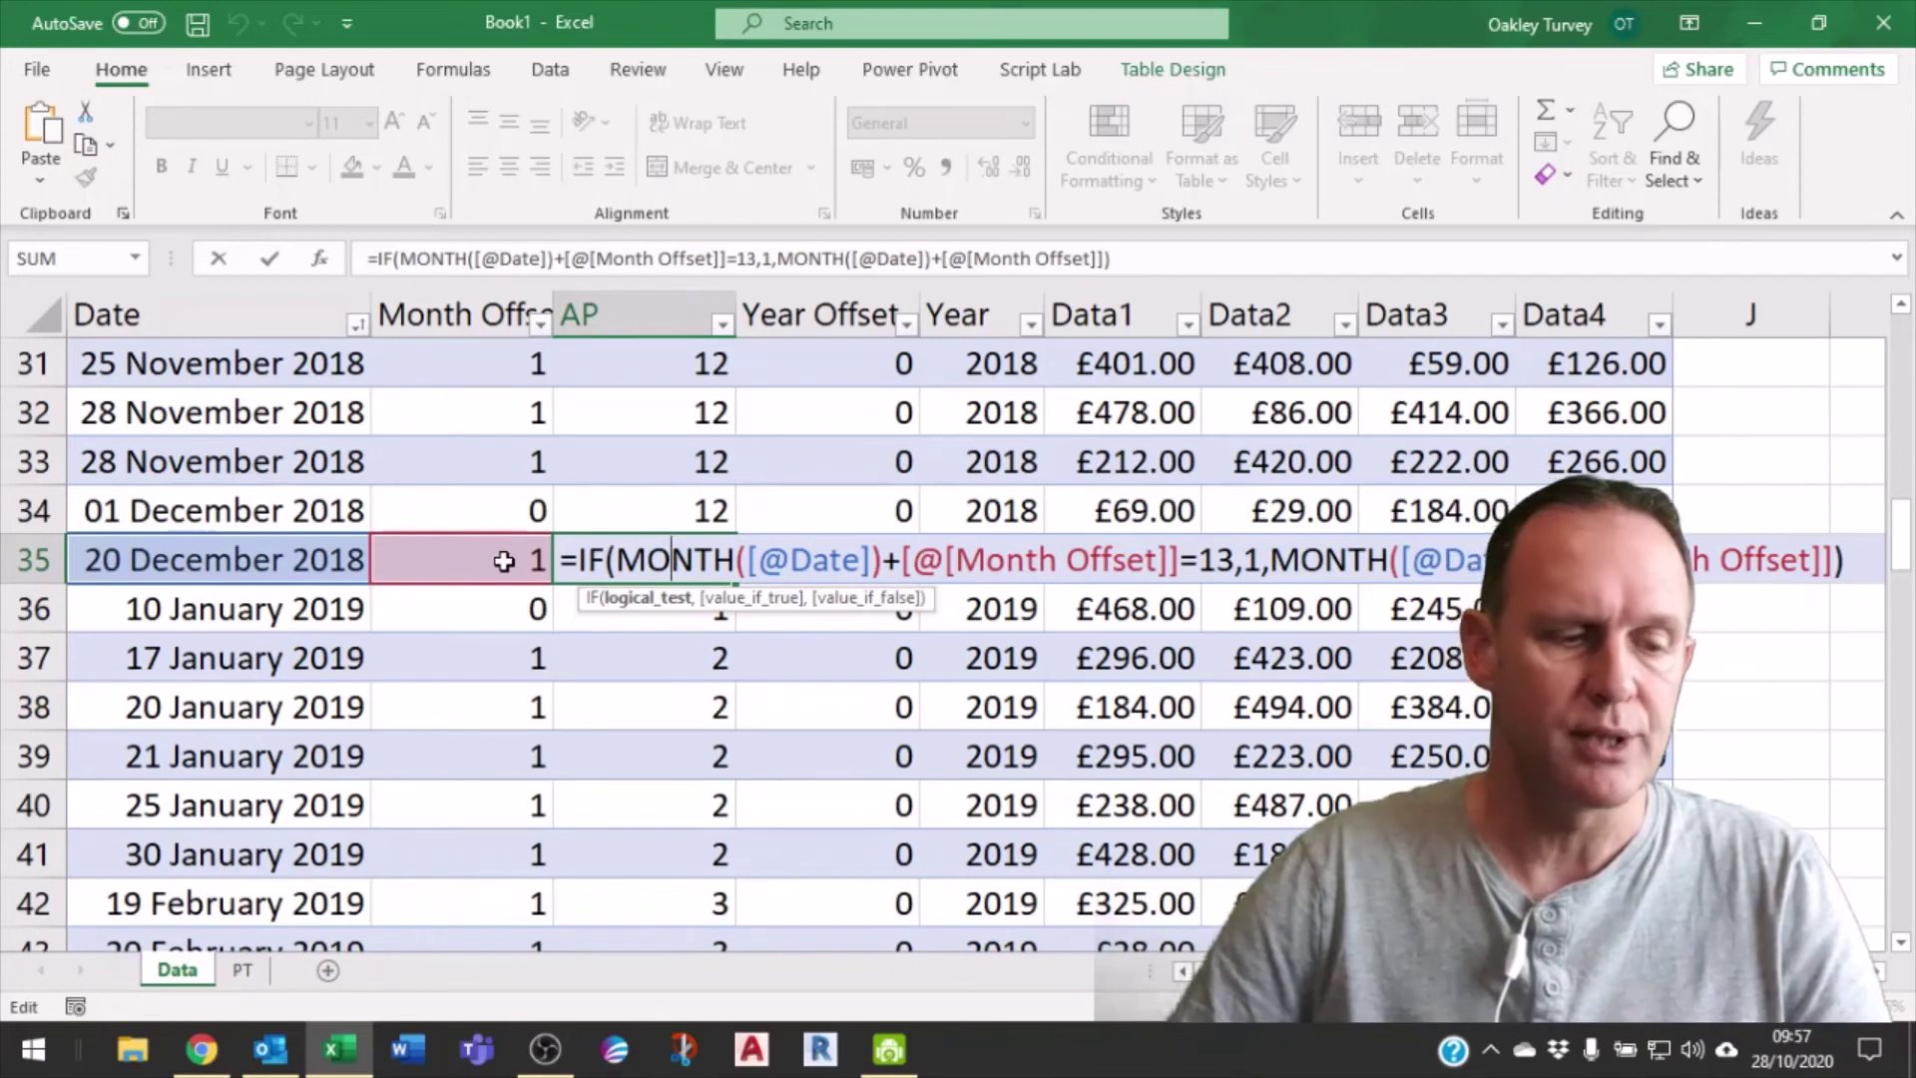
key(ctrl+Return)
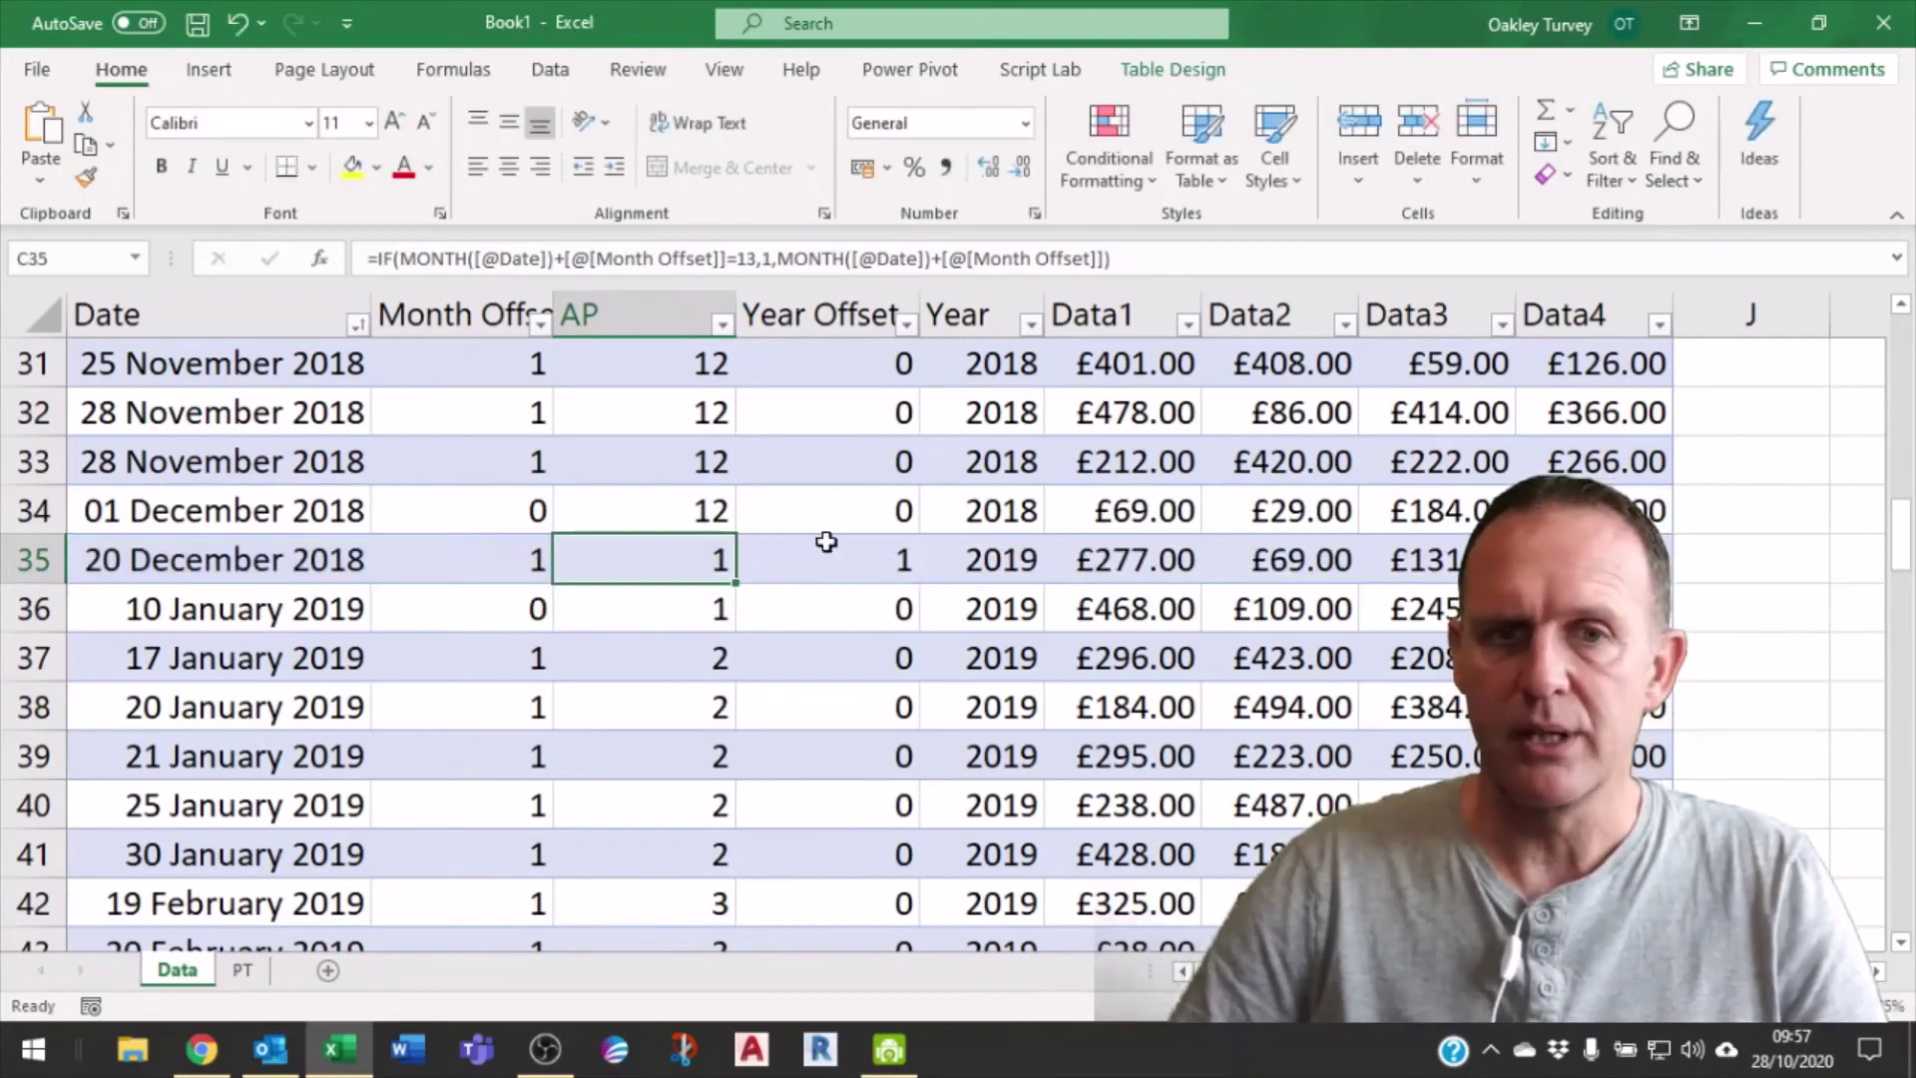
- Inspect the Year formula in the 20 December 2018 row, leaving it as it is
double_click(1000, 562)
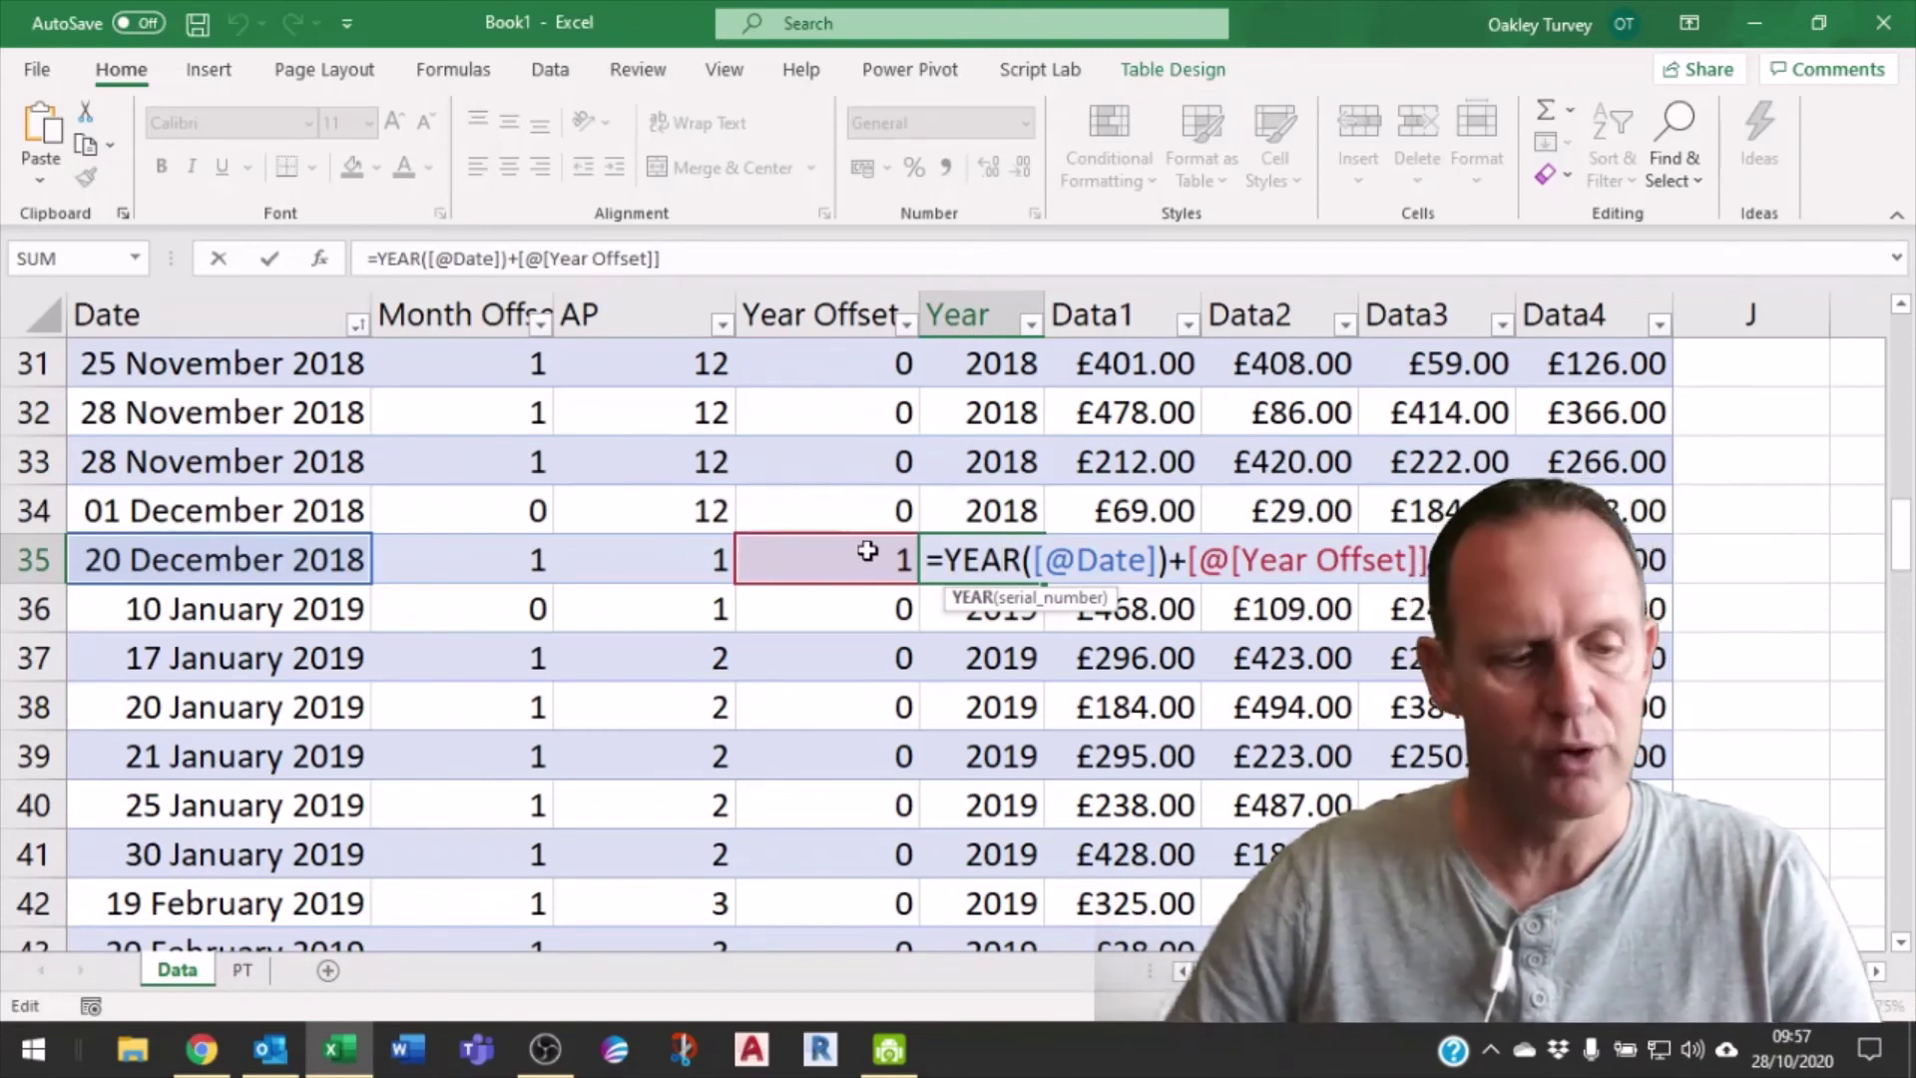
key(ctrl+Return)
- Look through the AP, offset and Year values in the table's remaining records, return to the first record, and minimize the workbook
scroll(864, 561, down, 4)
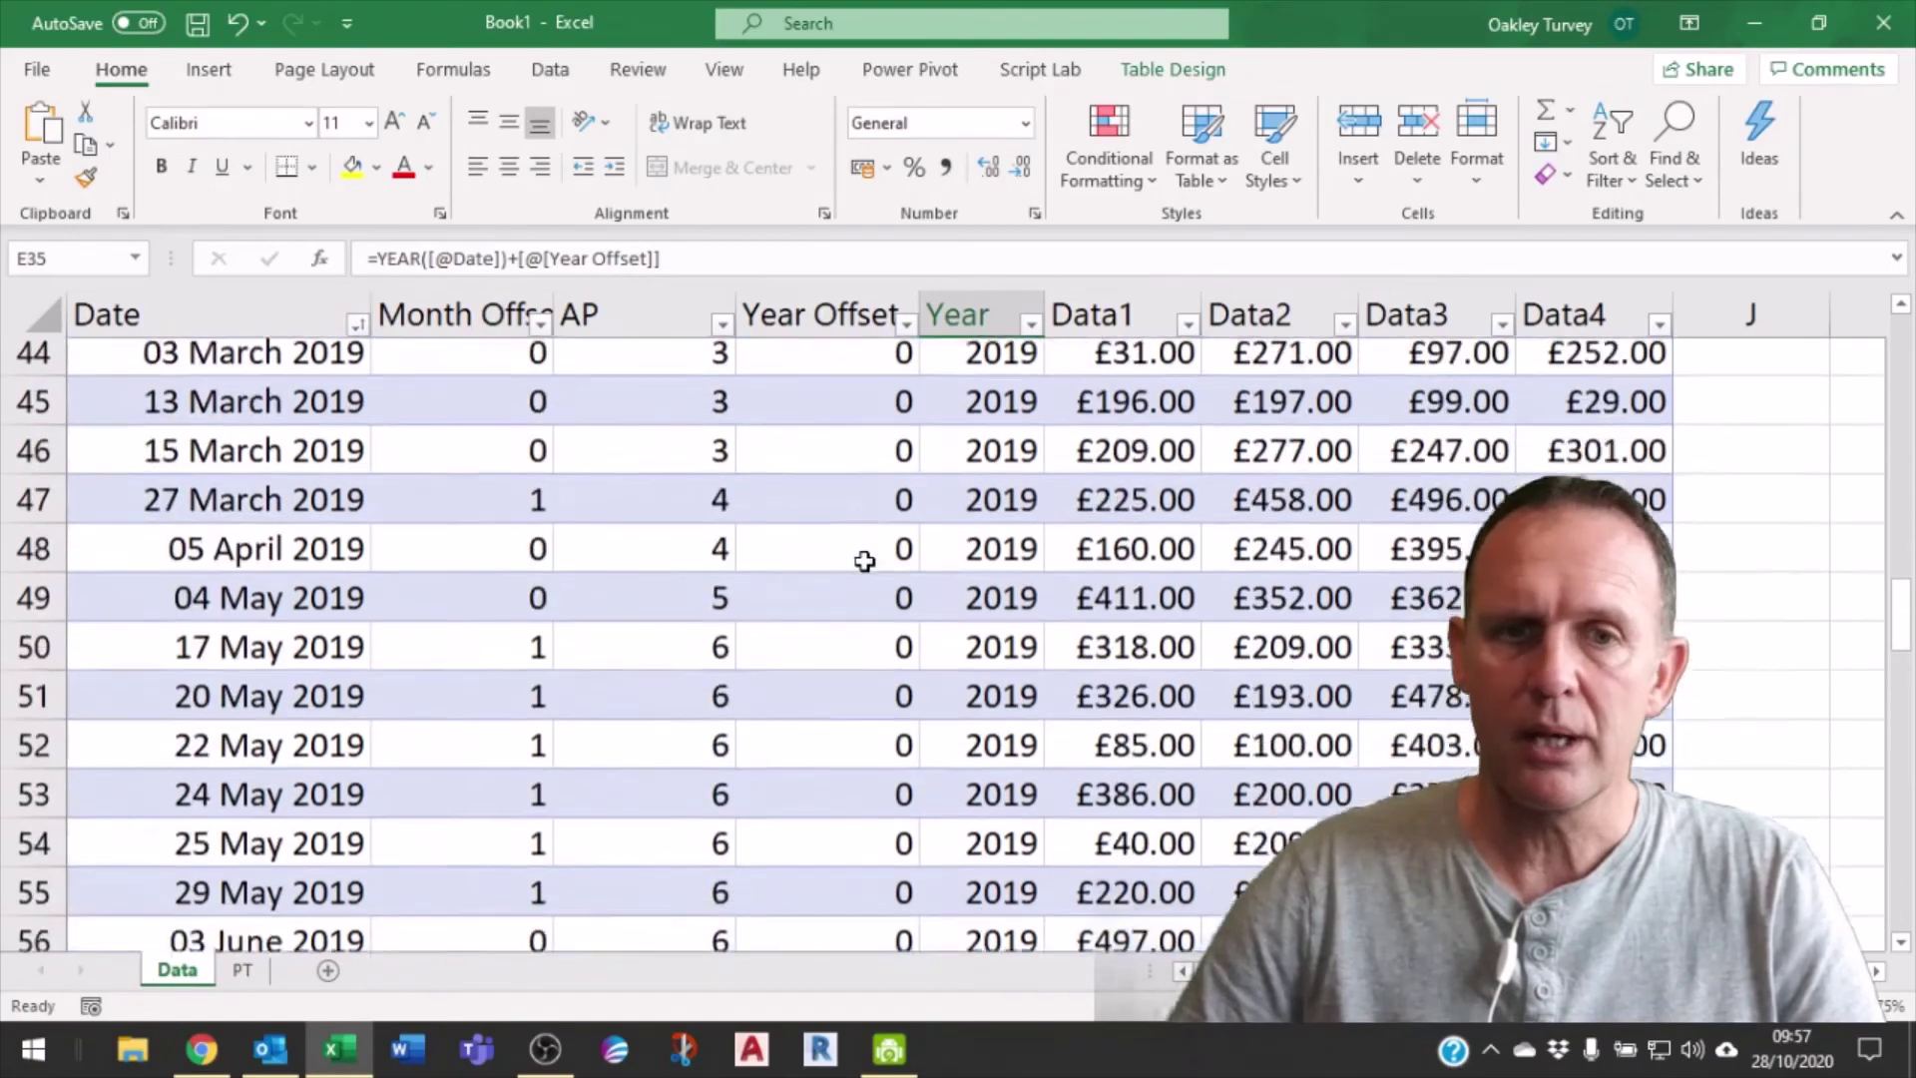
scroll(864, 560, down, 11)
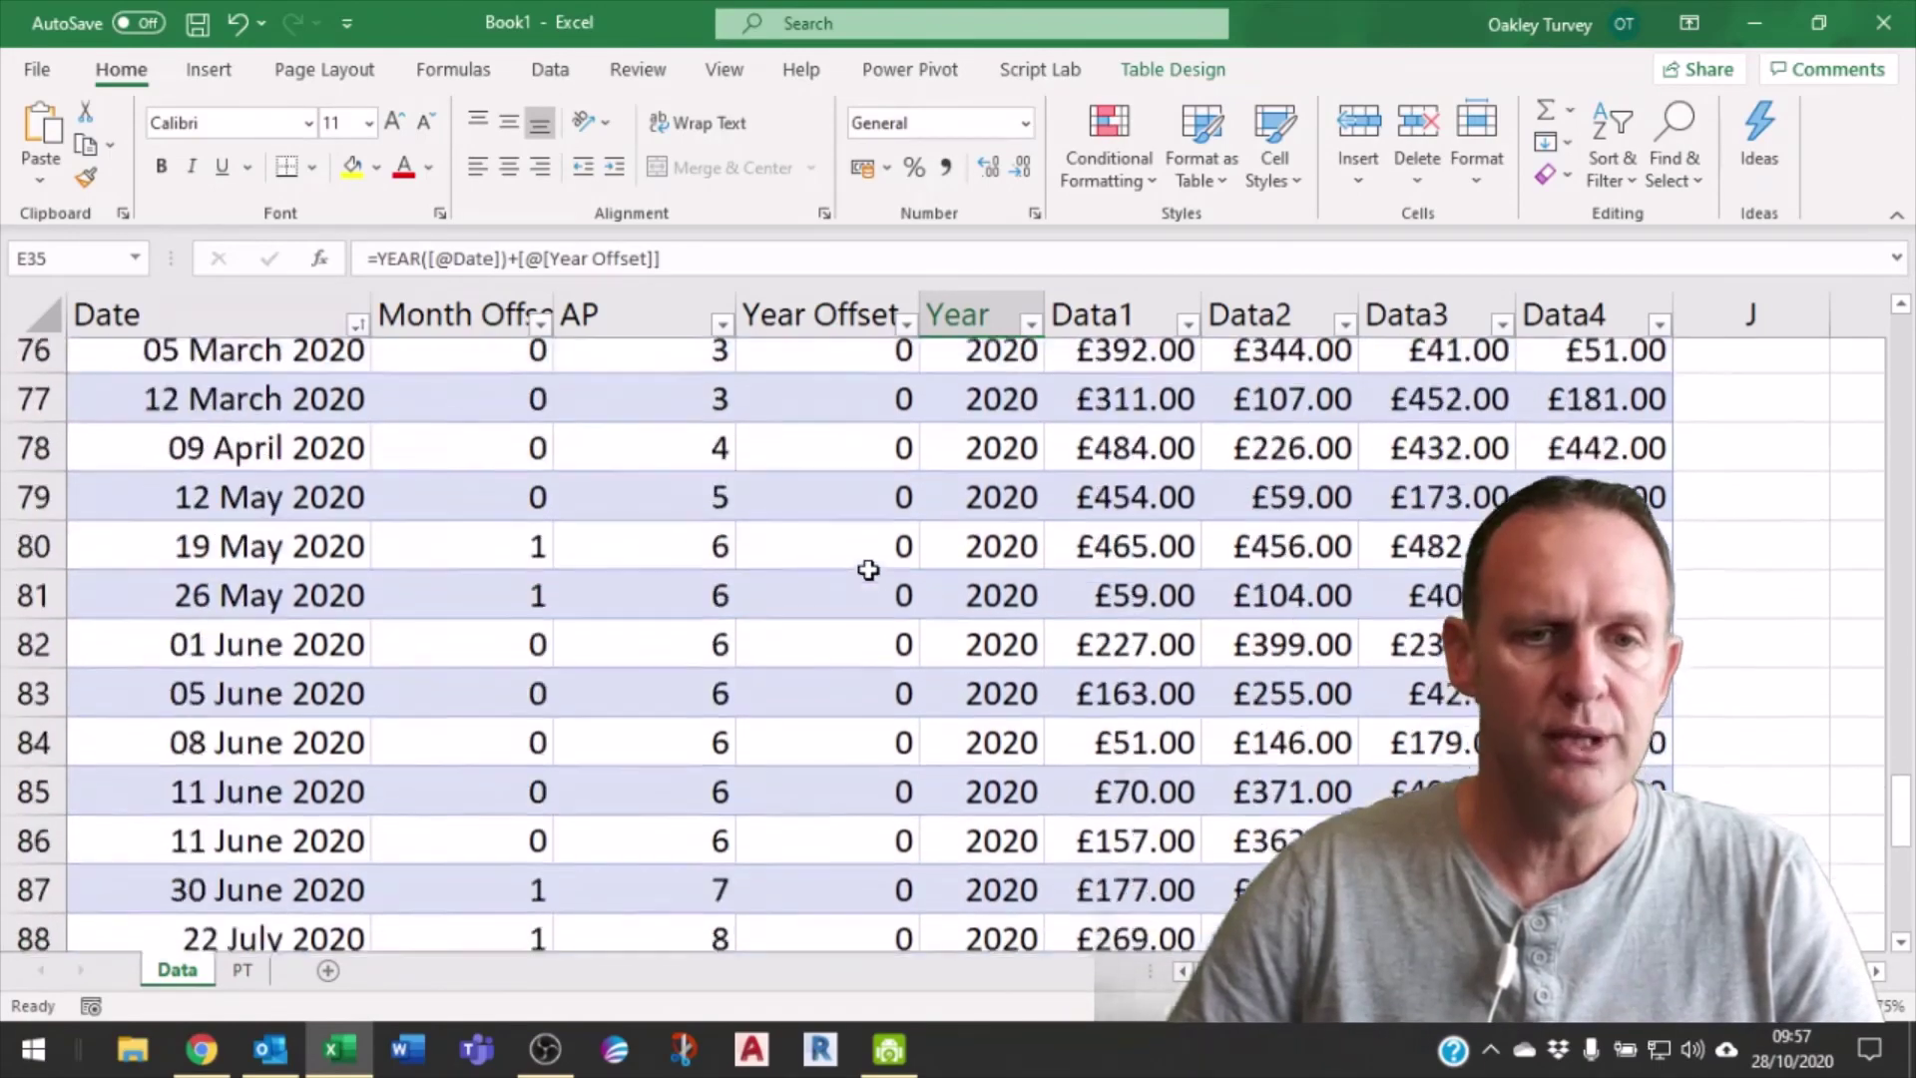
scroll(868, 569, down, 6)
scroll(868, 569, up, 14)
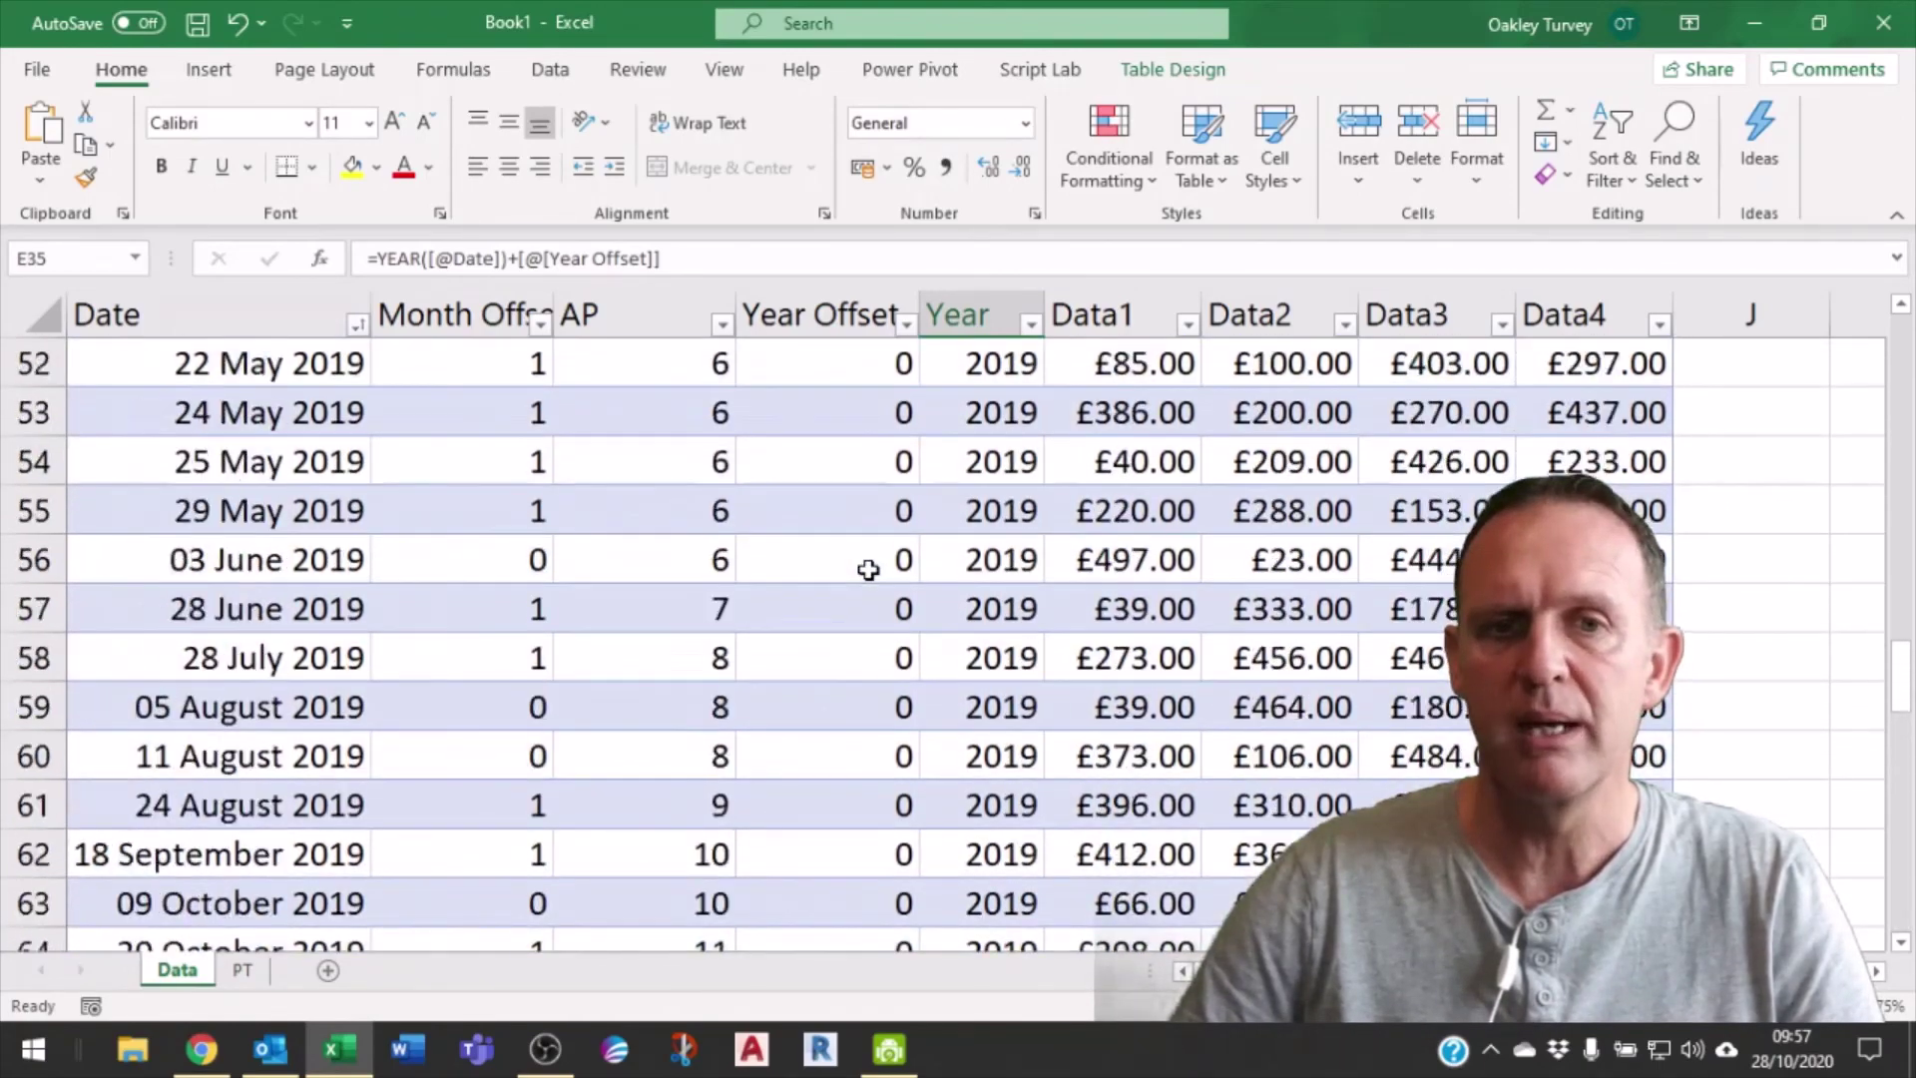
scroll(868, 568, up, 17)
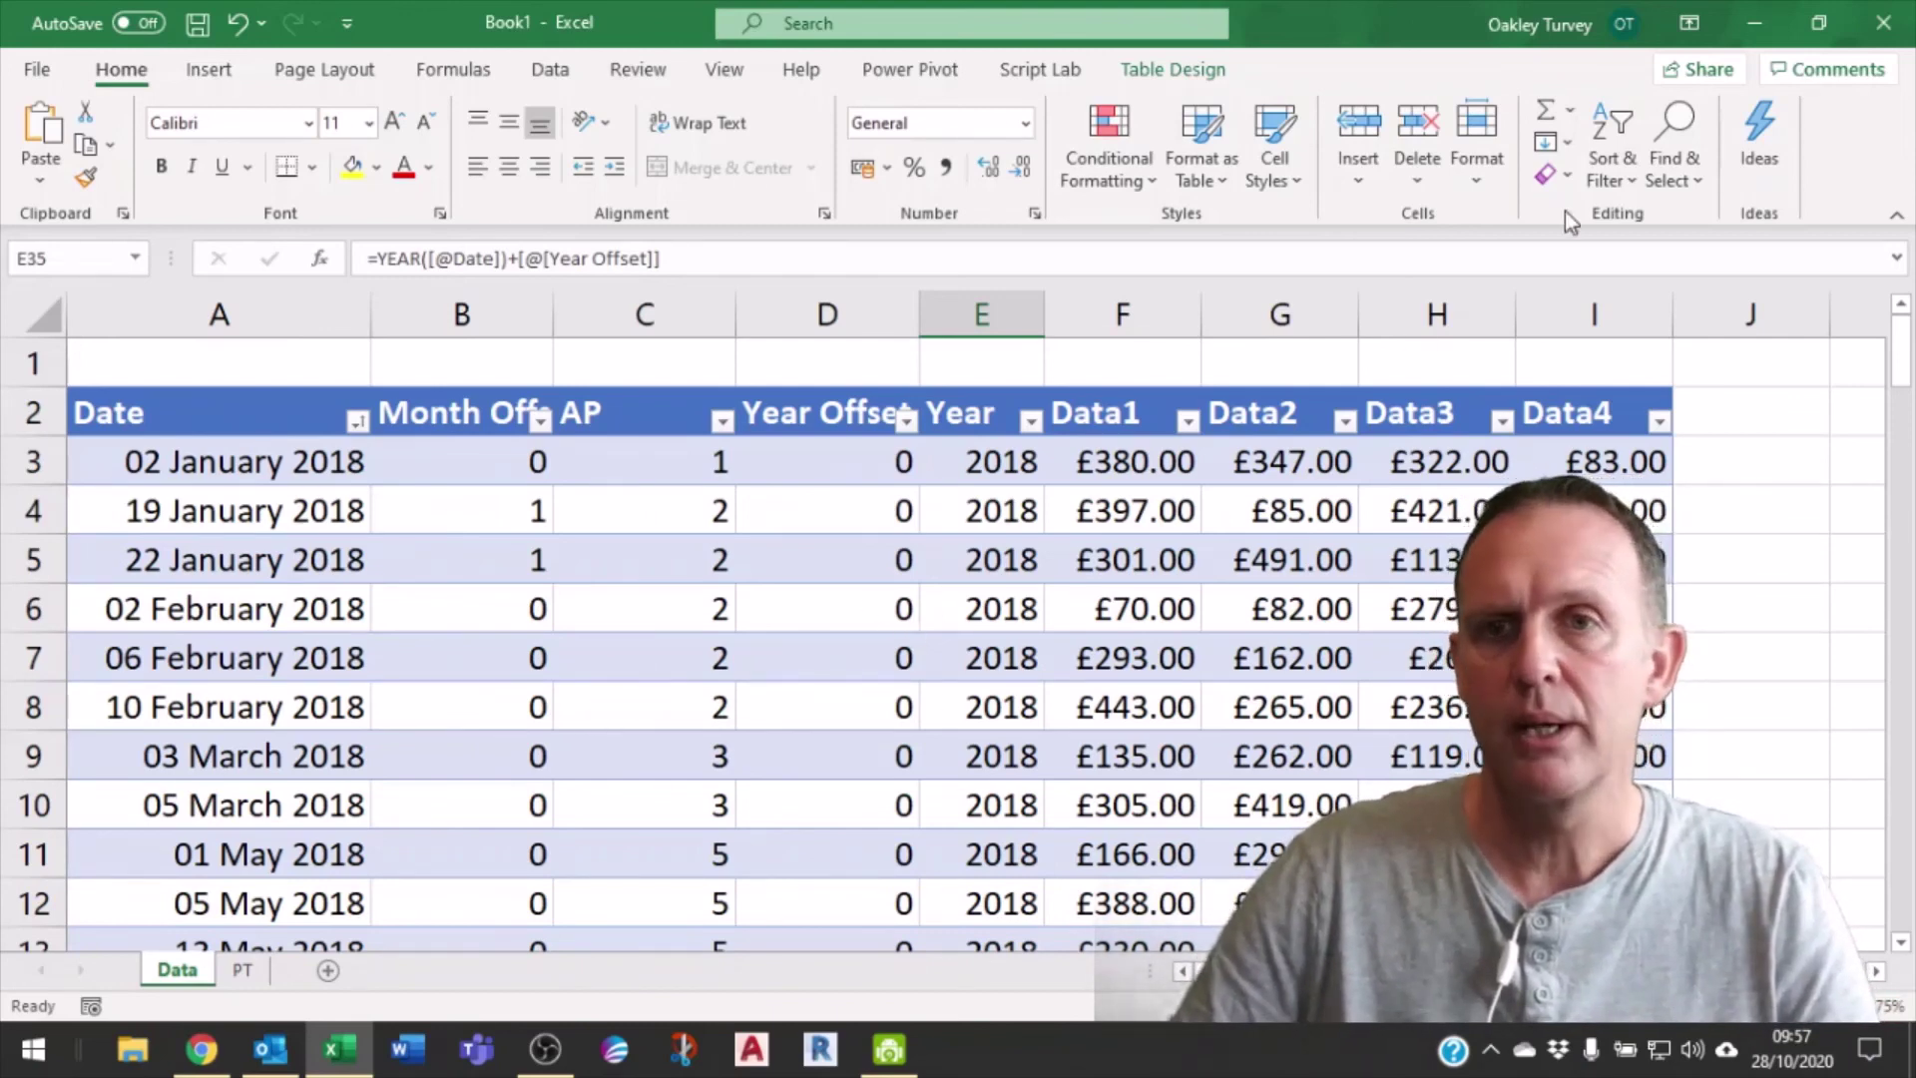
click(1753, 22)
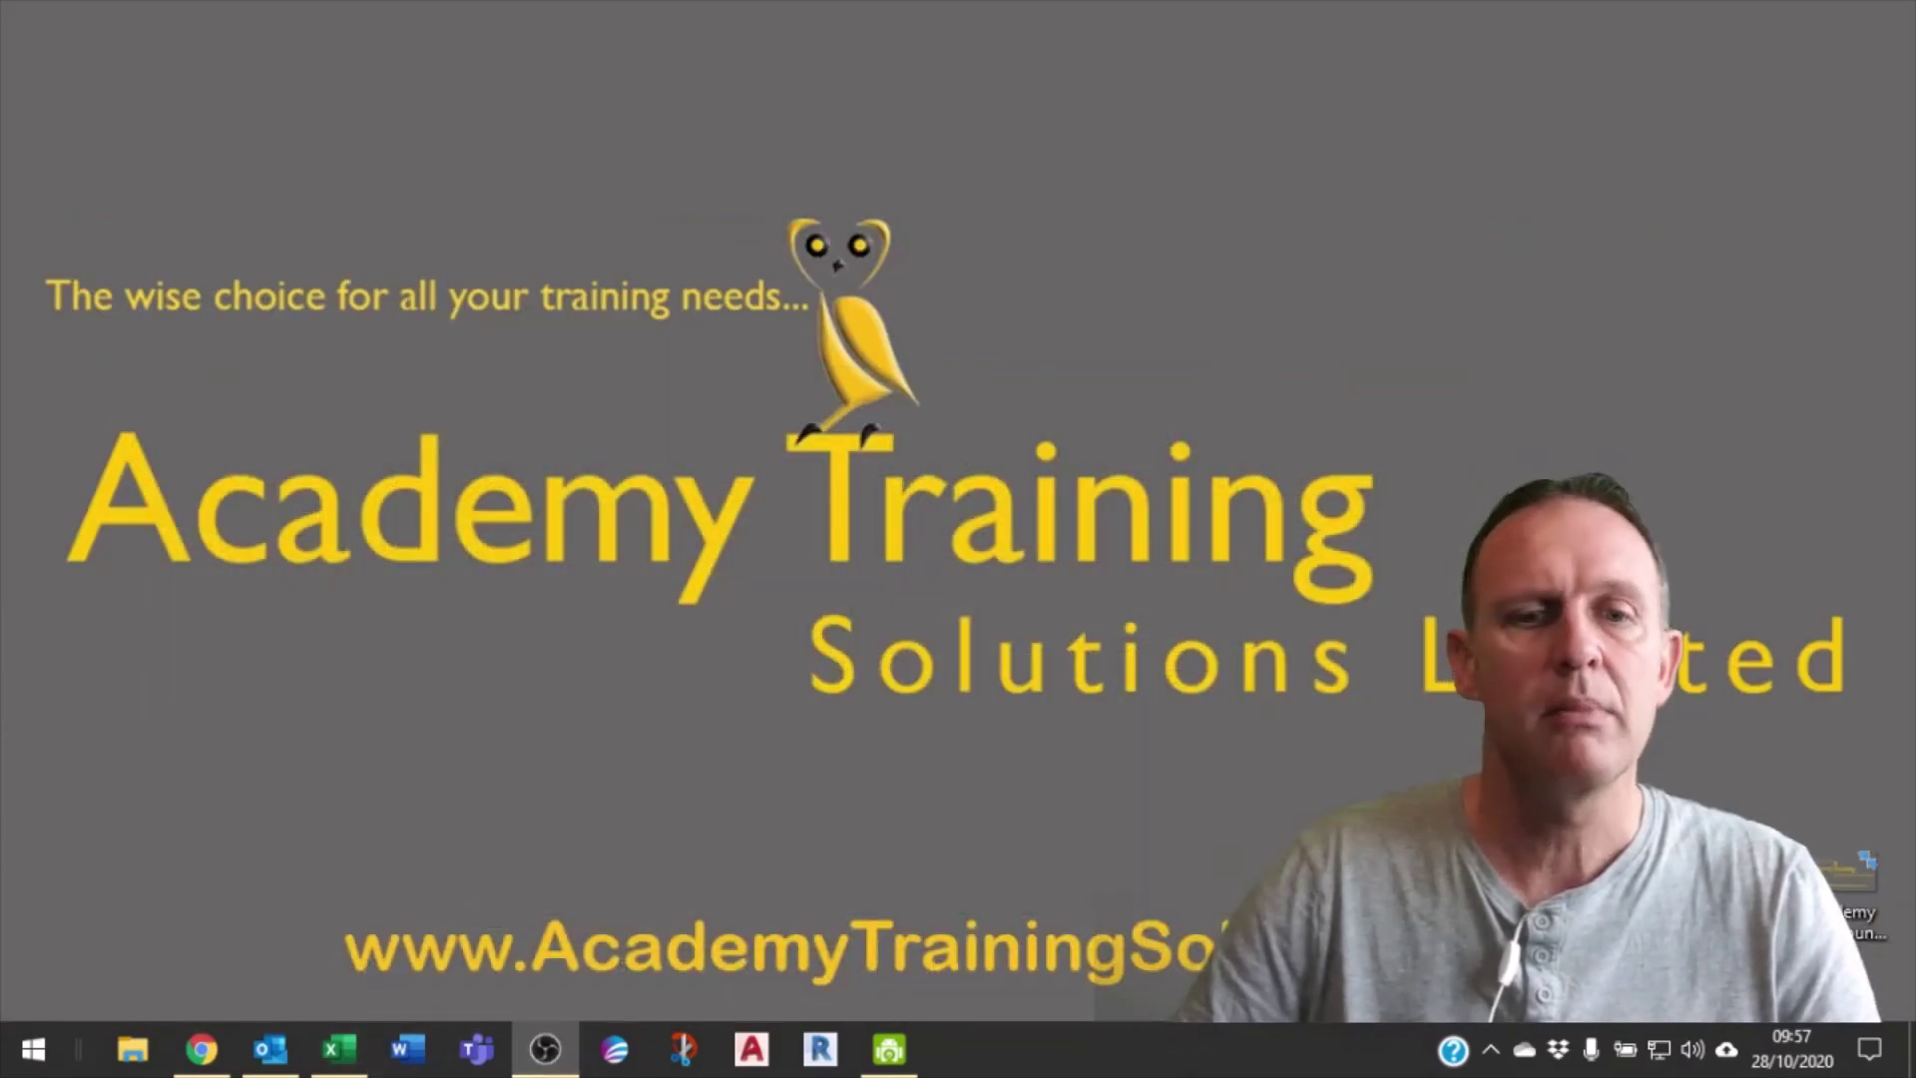